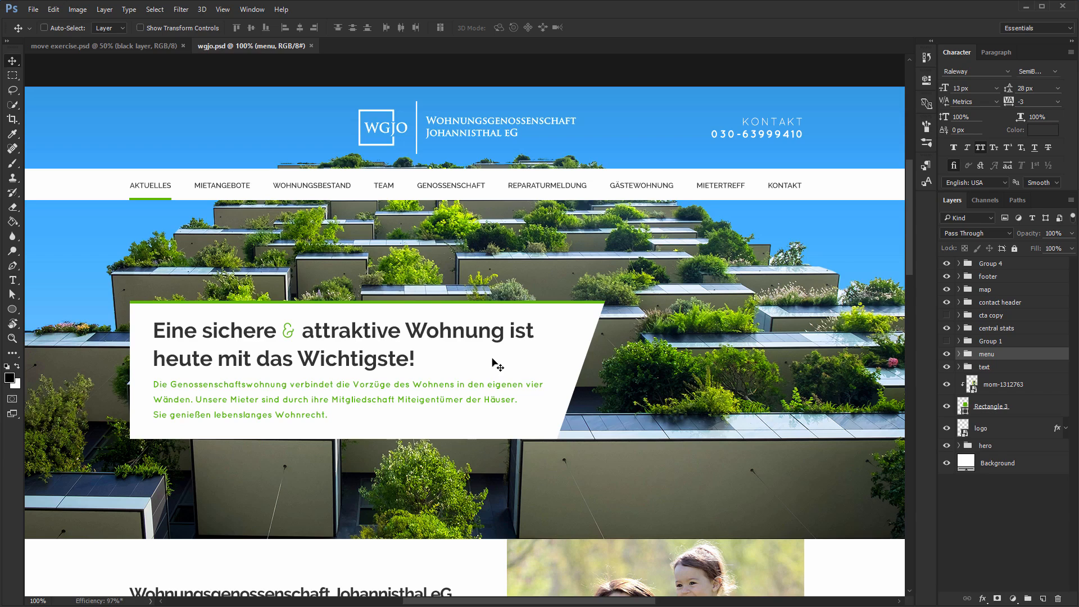
Select the logo layer and move the logo to the header's left end, and bring it back near the centre
scroll(498, 364, "down", 1)
scroll(494, 363, "down", 1)
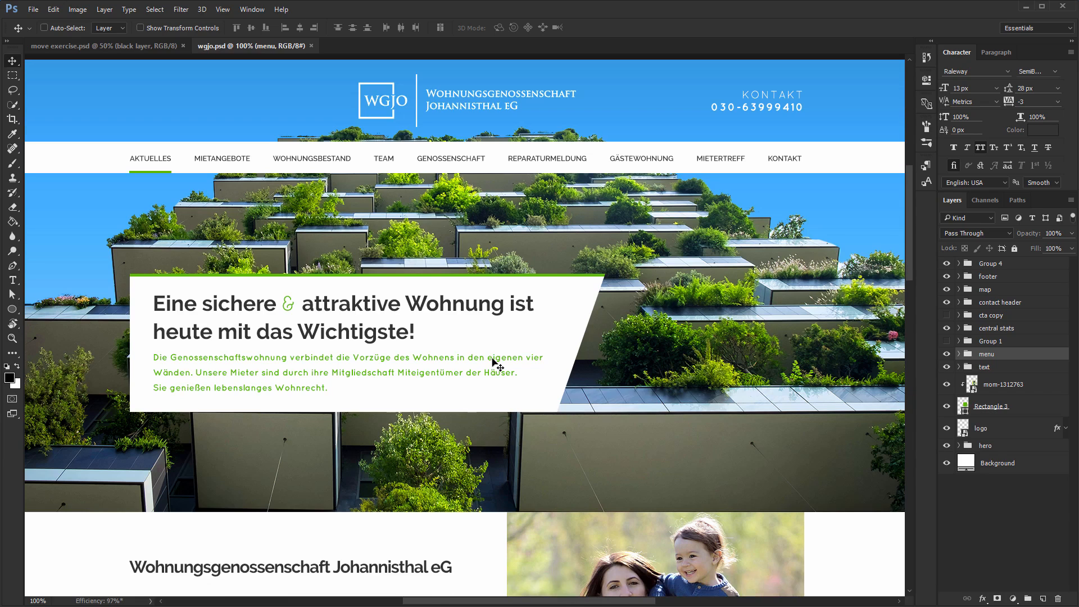
left_click(1017, 434)
left_click_drag(304, 165, 331, 134)
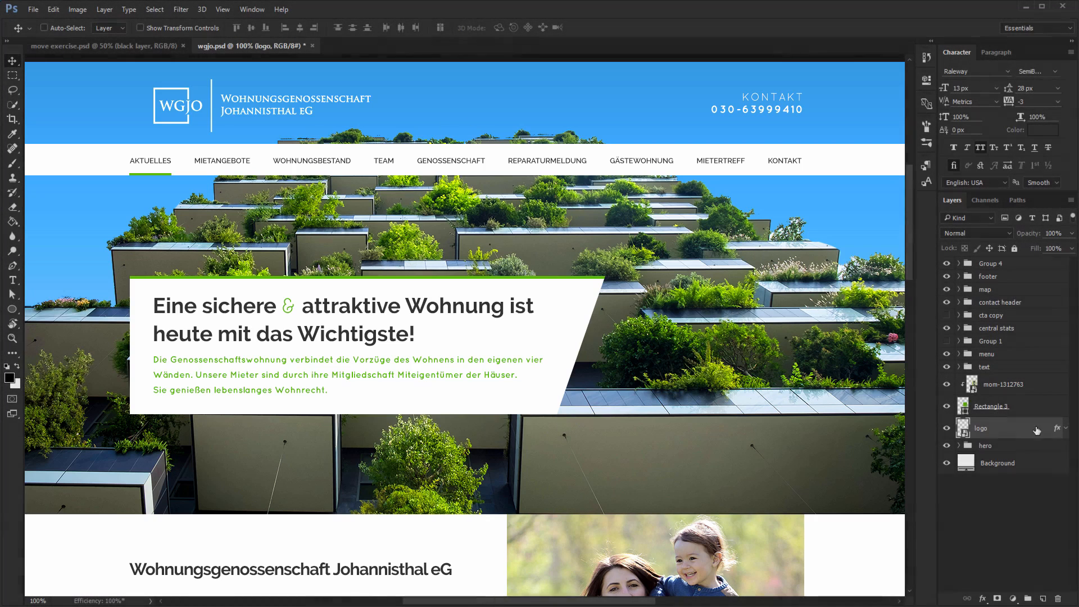
left_click_drag(1037, 431, 1009, 422)
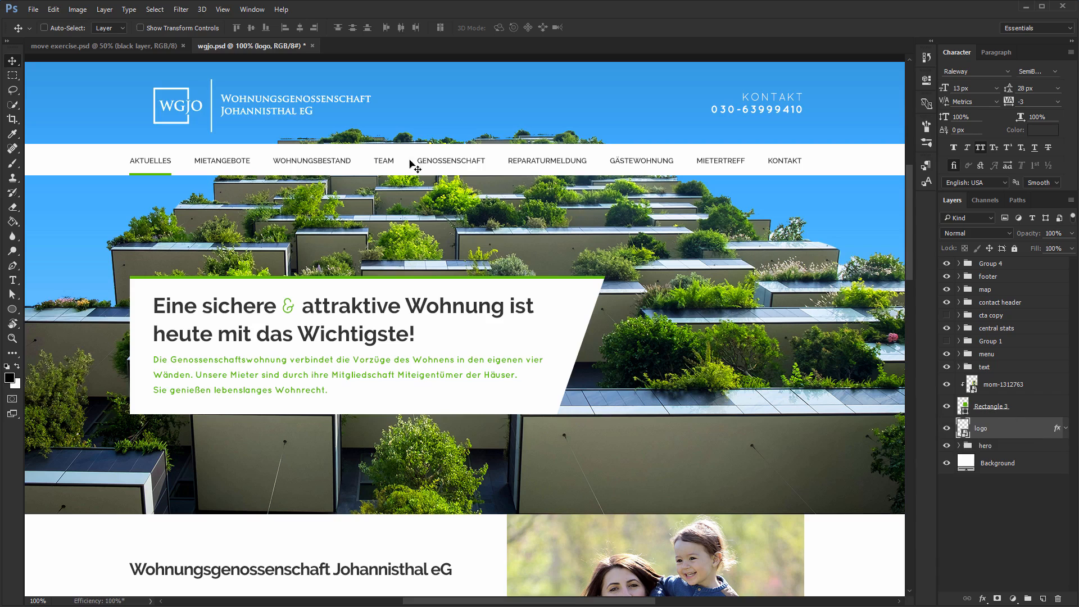
left_click_drag(219, 96, 418, 99)
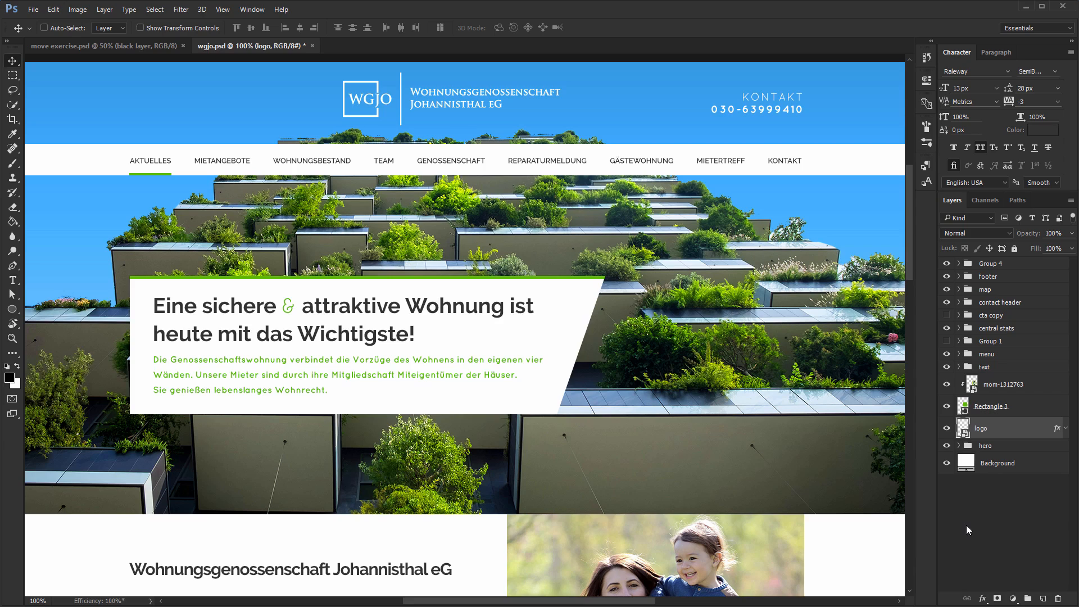
Rename the Rectangle 3 layer as "img holder"
double_click(989, 406)
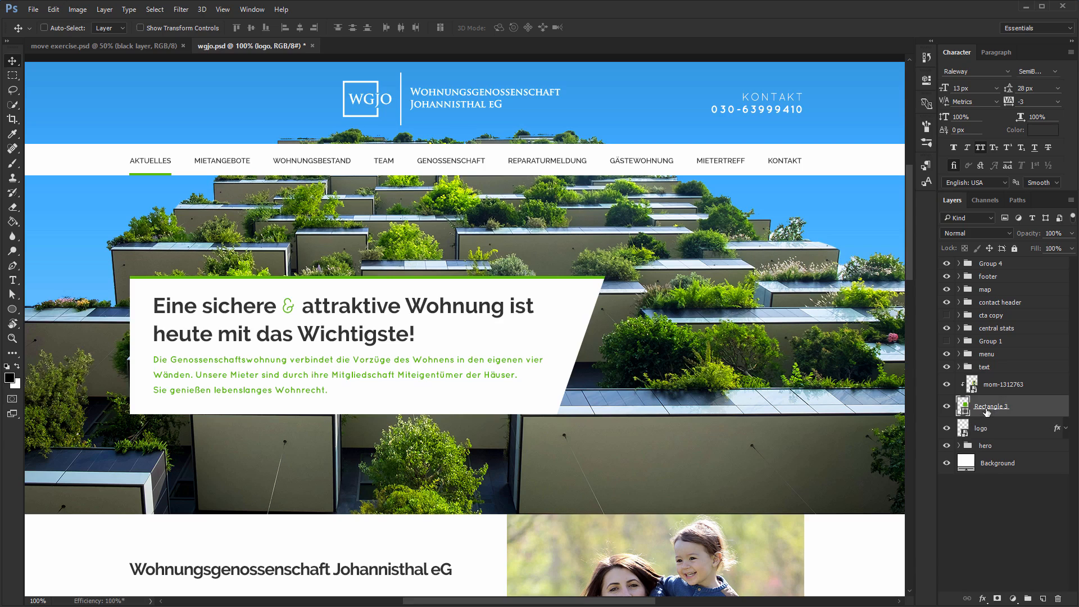
type("imh")
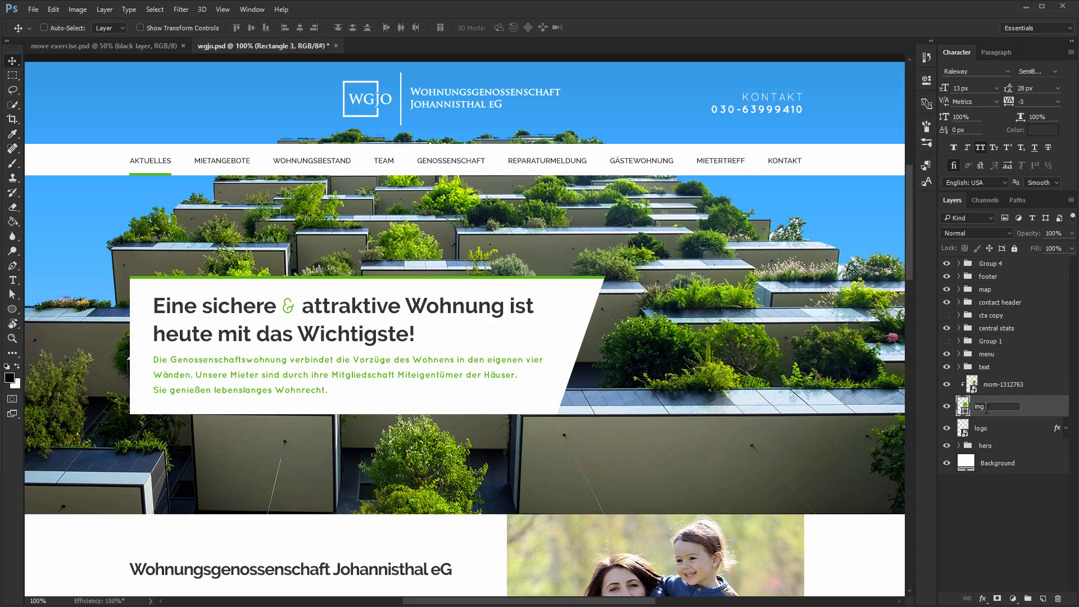
type(" holder")
key("Return")
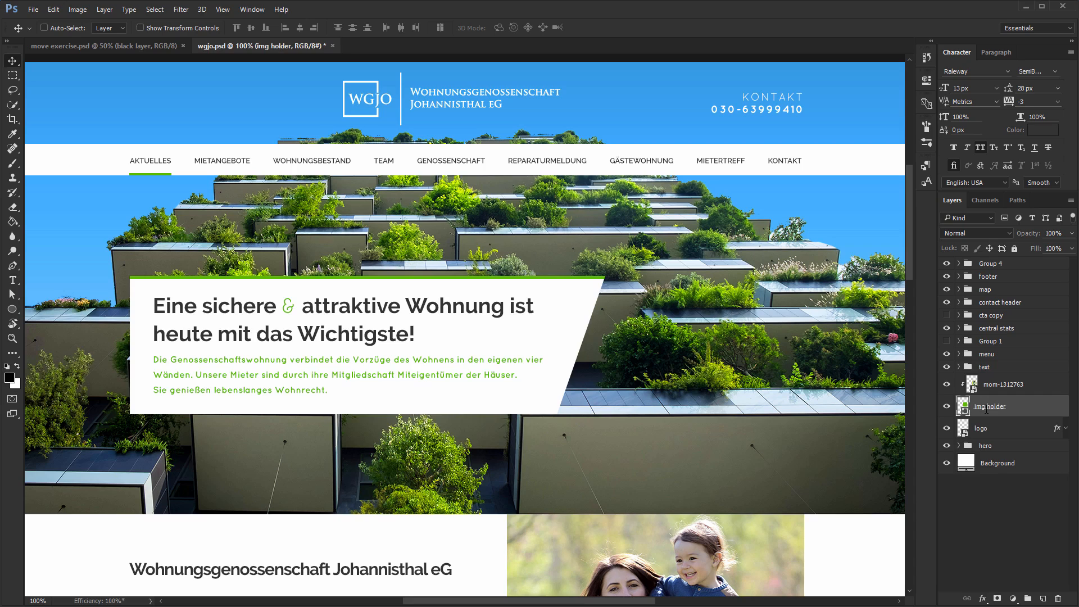
Move the logo layer above the mom-1312763 layer and shift the logo slightly left in the header
left_click(1020, 425)
left_click_drag(1009, 424, 1002, 377)
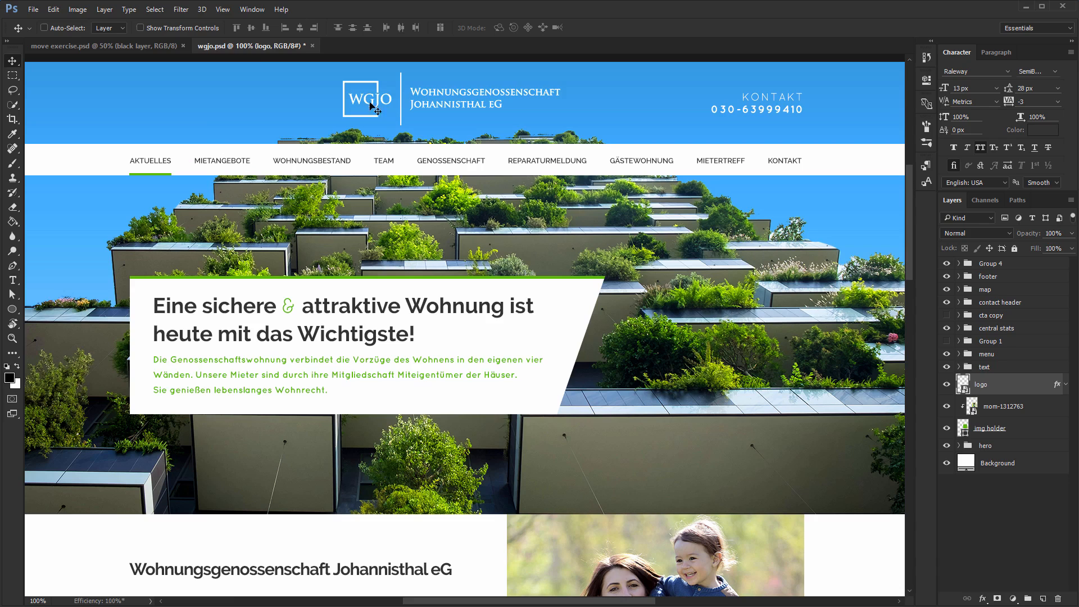
mouse_move(366, 102)
left_mouse_down()
mouse_move(230, 92)
mouse_move(357, 100)
left_mouse_up()
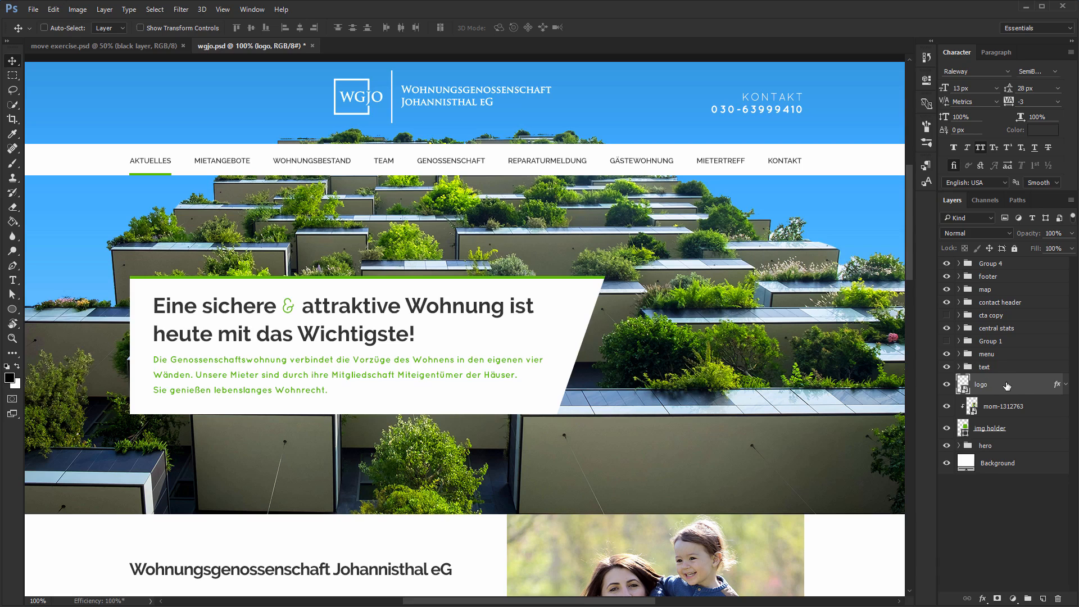
Return the logo layer below img holder, and move logo, img holder and mom-1312763 together to the top of the layer stack
left_click_drag(966, 385, 1004, 437)
left_click(999, 407, "ctrl")
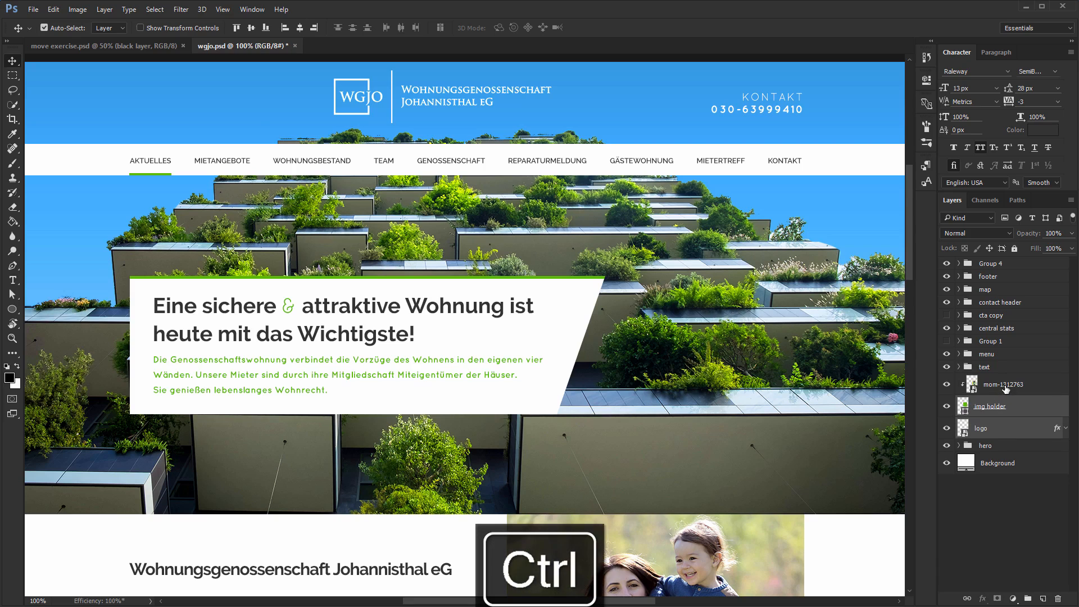
left_click(1004, 385, "ctrl")
left_click_drag(1004, 387, 1010, 257)
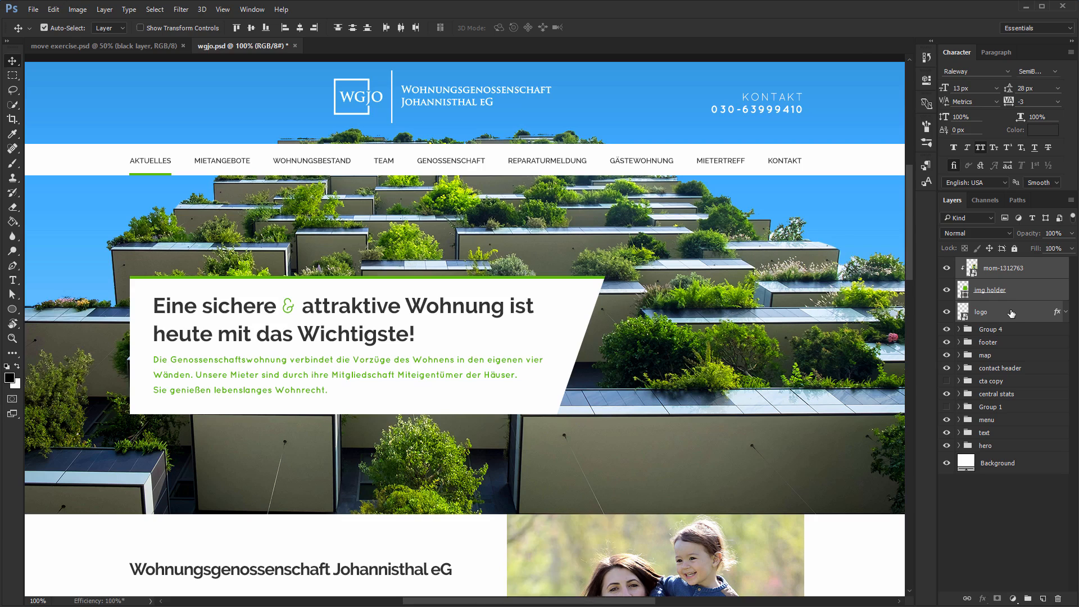
Select the continuous range of layers between contact header and mom-1312763
key("ctrl")
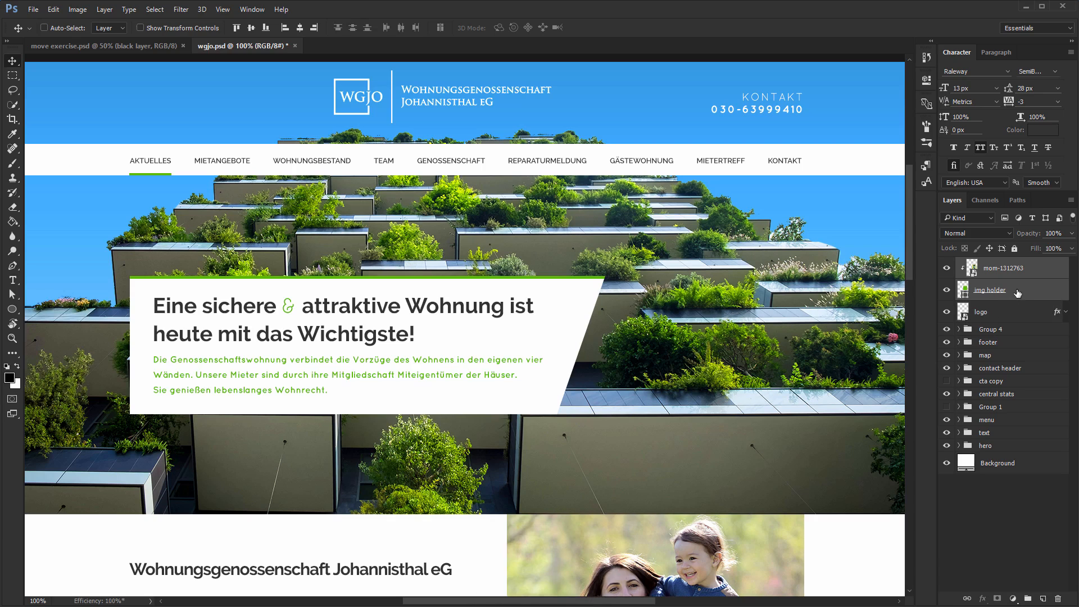
left_click(1000, 367, "shift")
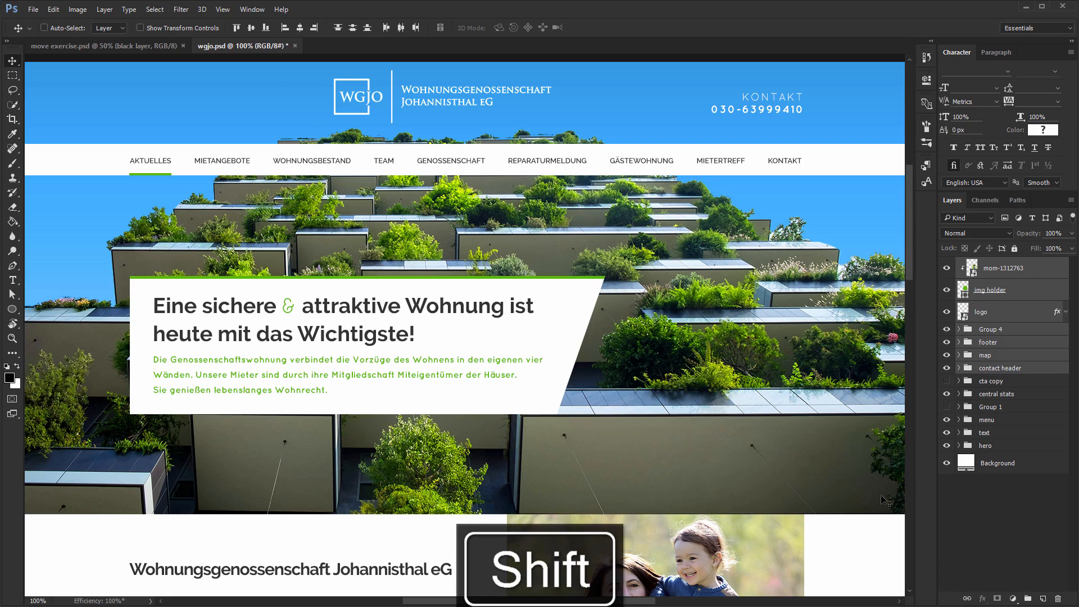
left_click(1012, 370)
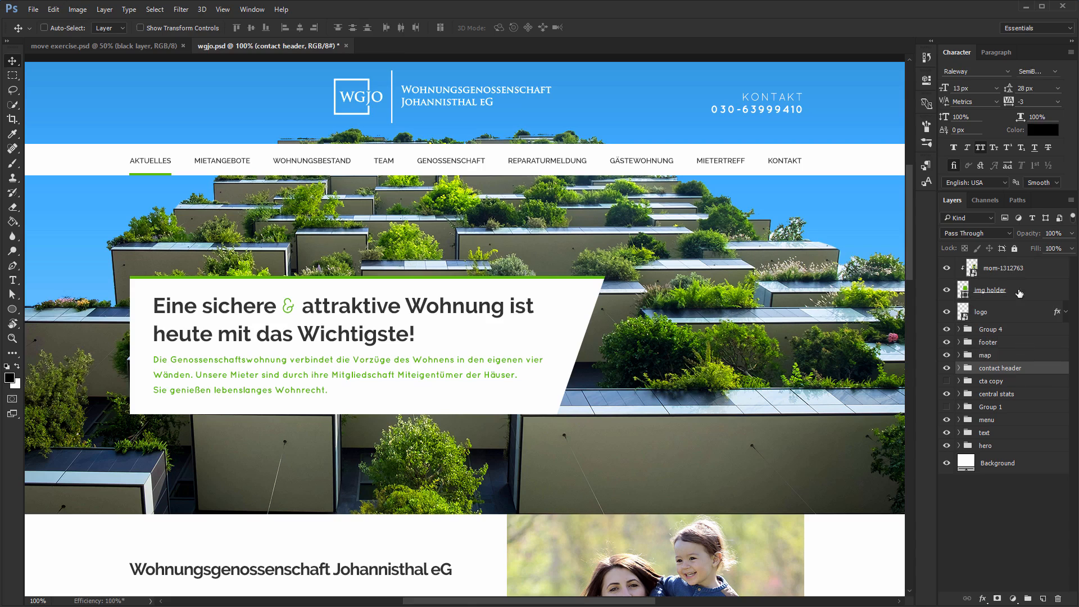
left_click(1020, 270, "shift")
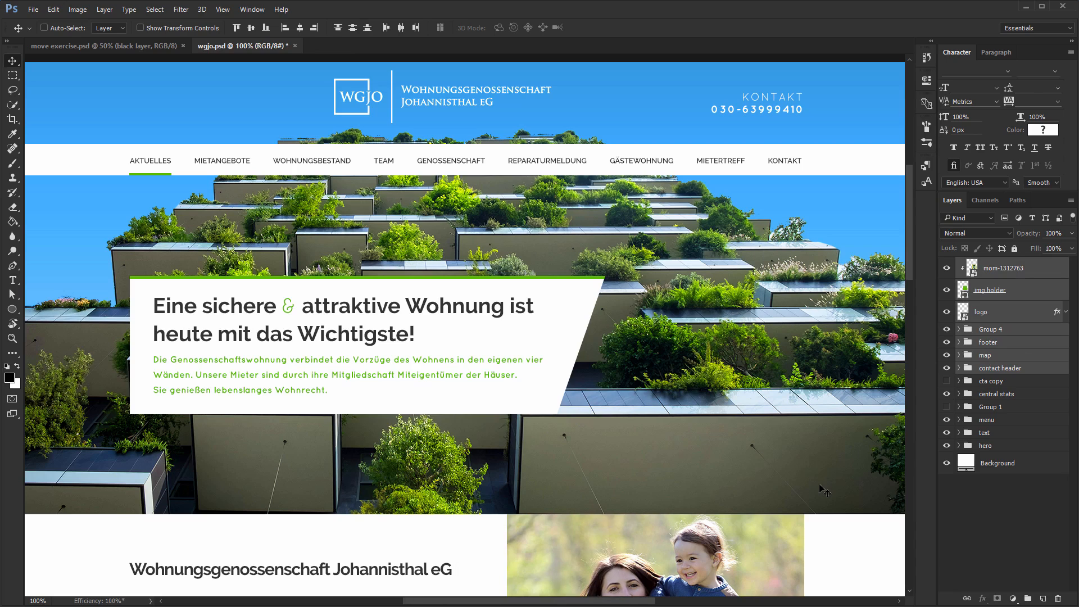
Remove Group 4, footer and map one by one from the multi-layer selection, and select only the map group
key("ctrl")
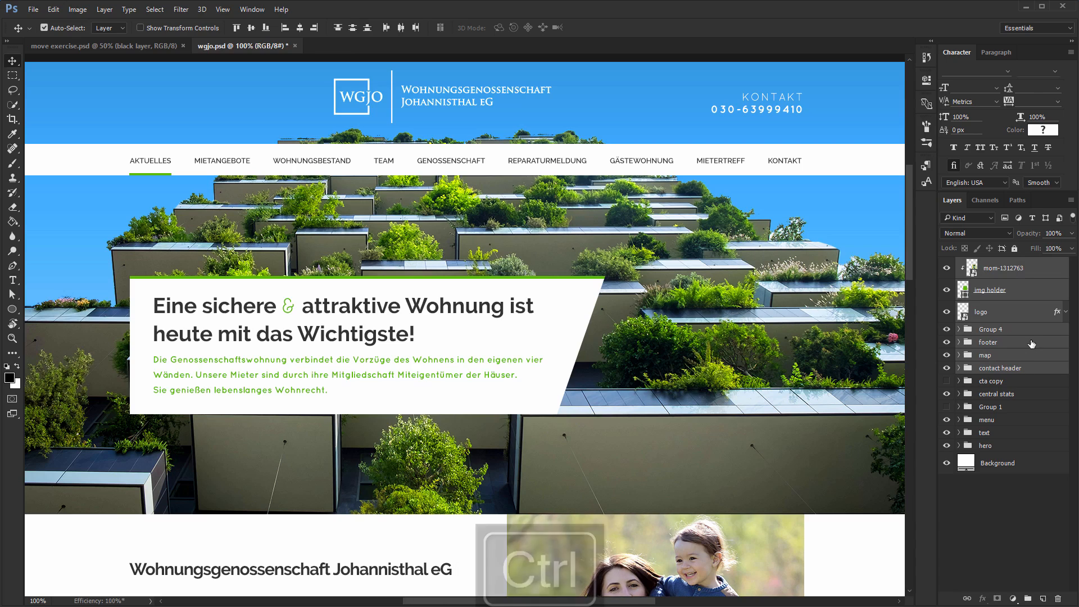
left_click(1027, 338, "ctrl")
left_click(1026, 333, "ctrl")
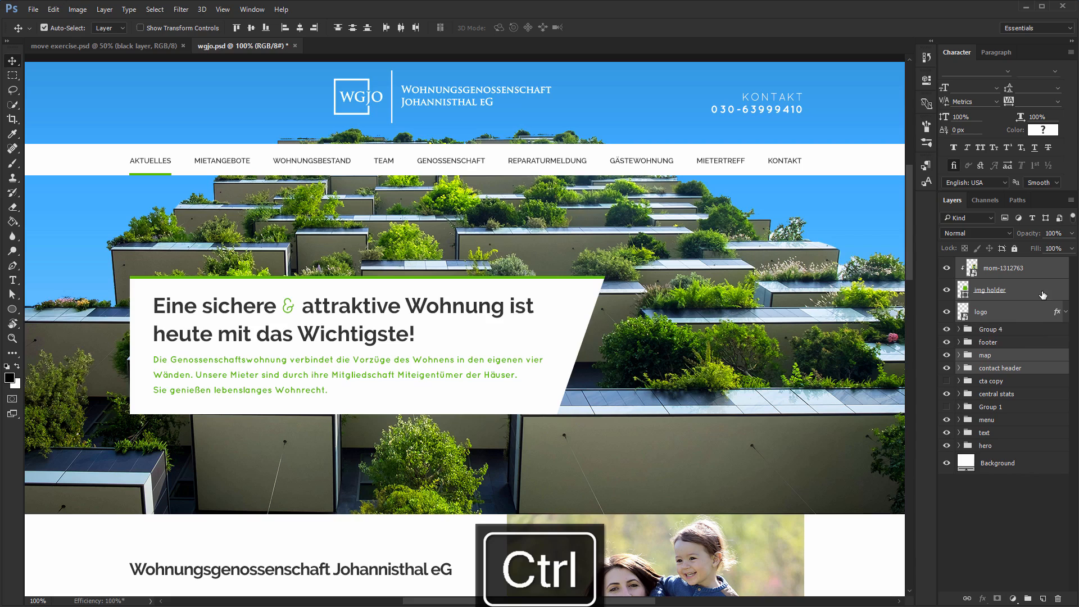
left_click(1038, 292, "ctrl")
left_click(1033, 296, "ctrl")
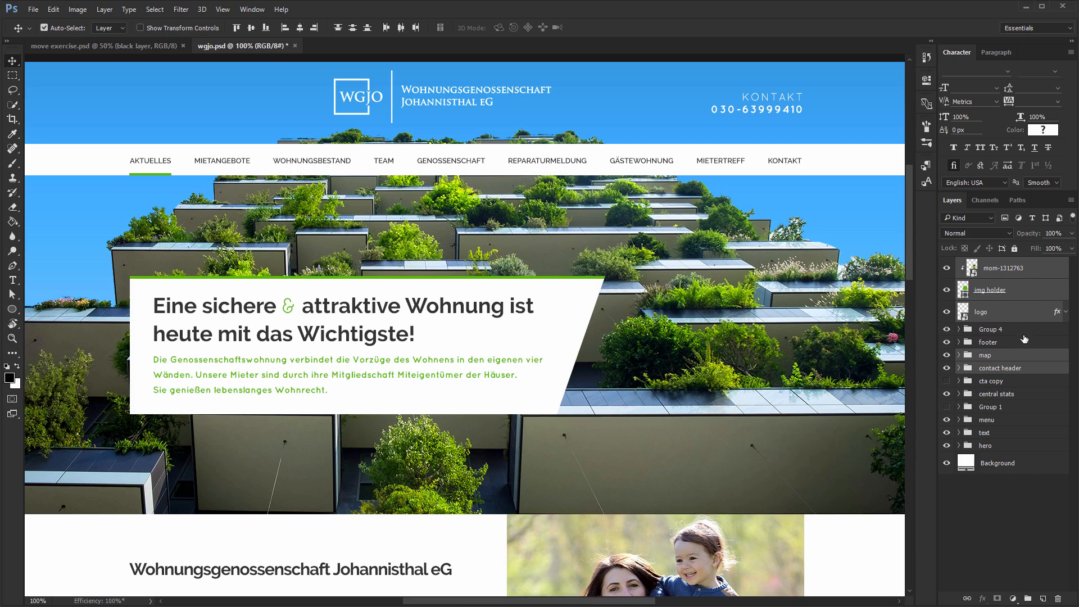
left_click(1020, 344, "ctrl")
left_click(1034, 344, "ctrl")
left_click(1029, 357, "ctrl")
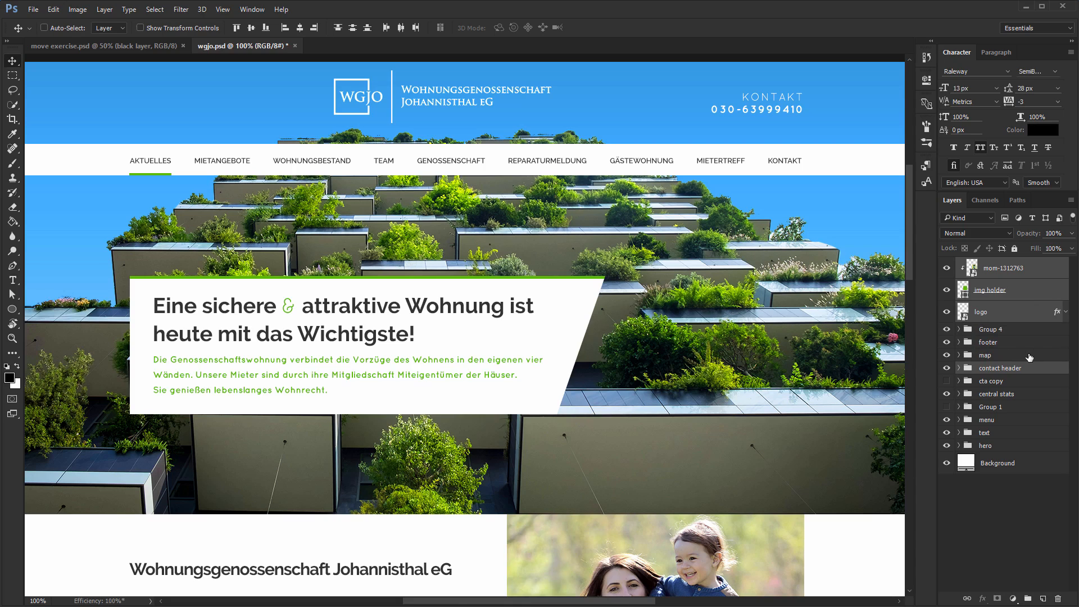
left_click(1027, 356)
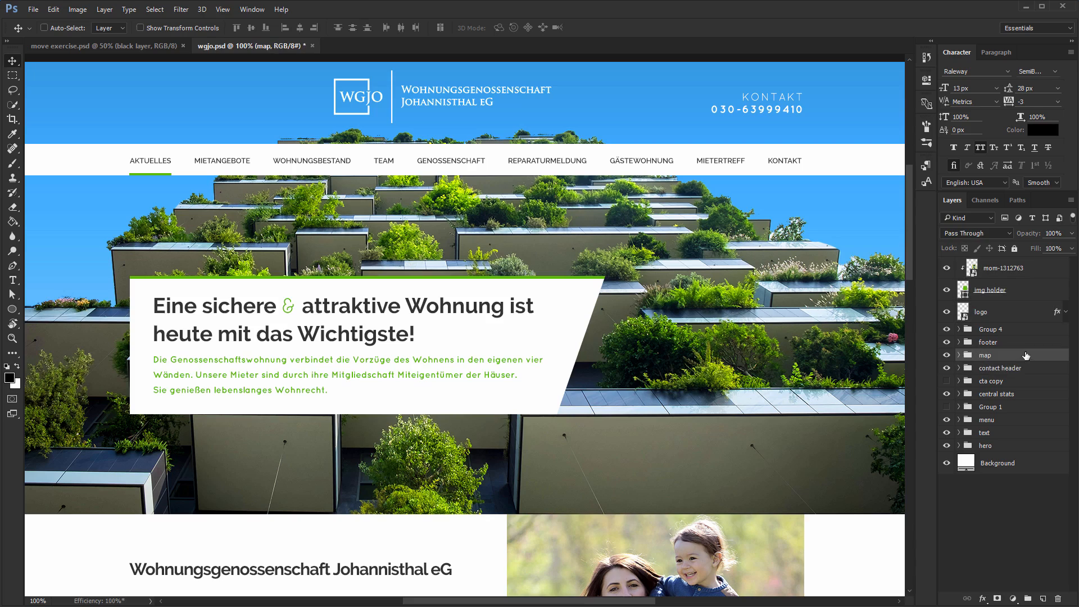
Look inside the menu group, collapse it, move the logo layer into it and expand the group again
left_click(1003, 426)
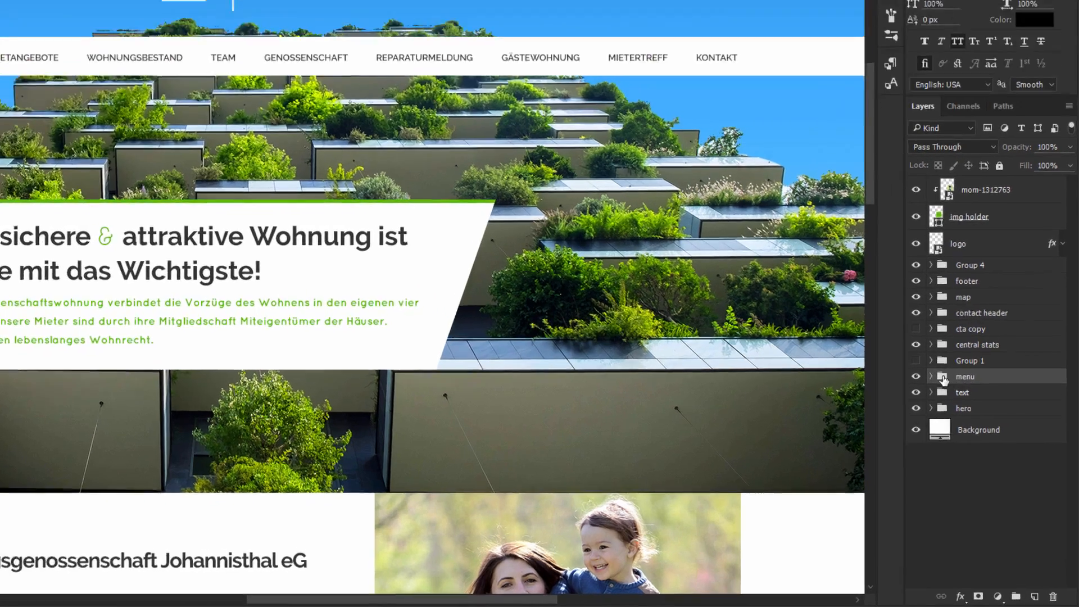
left_click(959, 419)
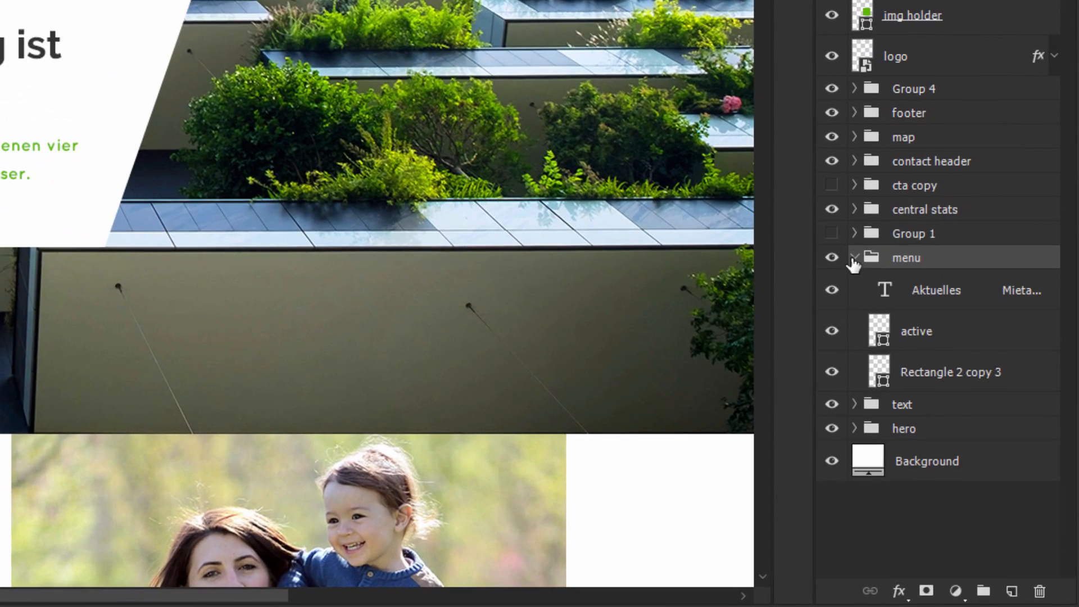
left_click(854, 260)
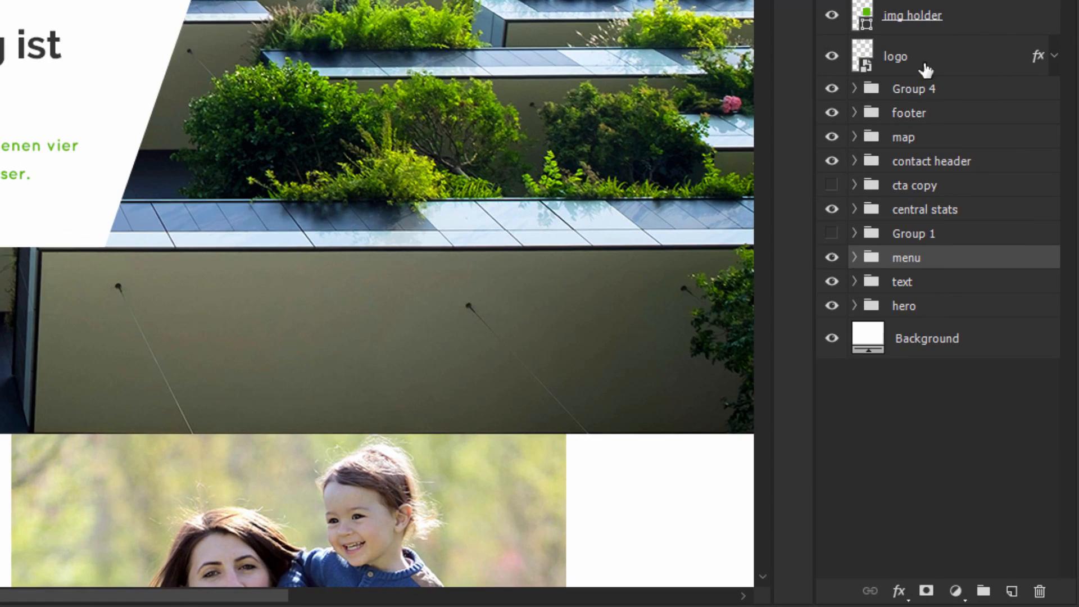
left_click_drag(925, 69, 945, 258)
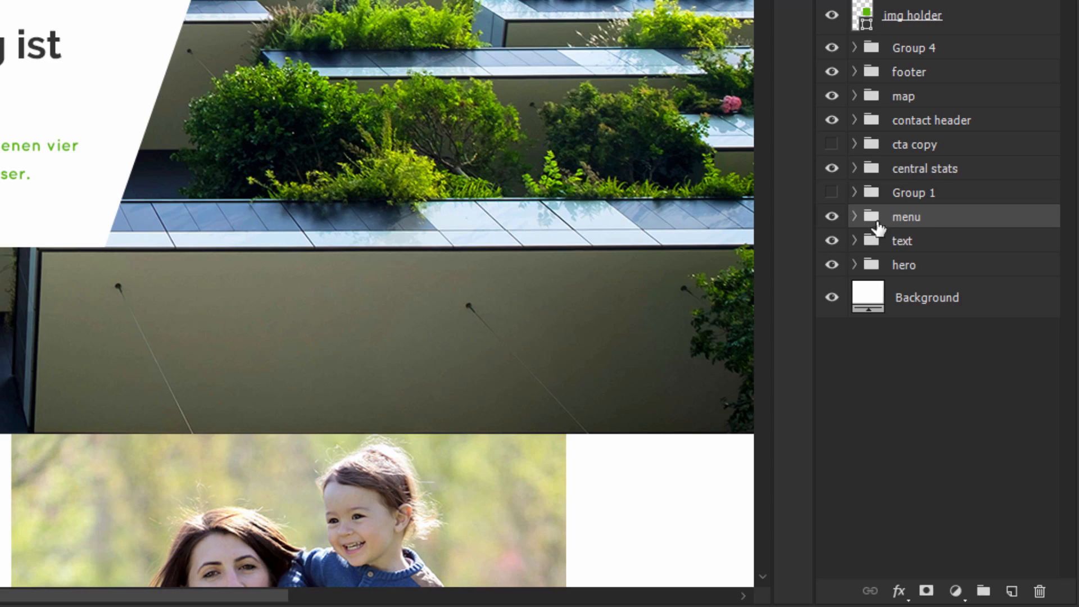
left_click(855, 218)
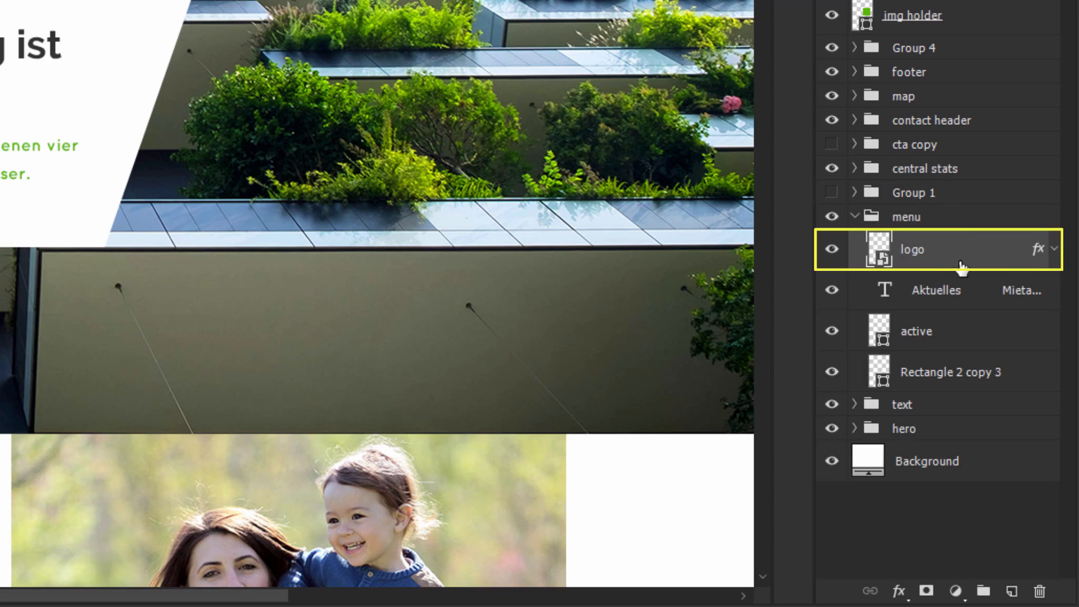
Take the logo layer out to just above the menu group and put it back at the top inside the group
left_click_drag(948, 260, 948, 207)
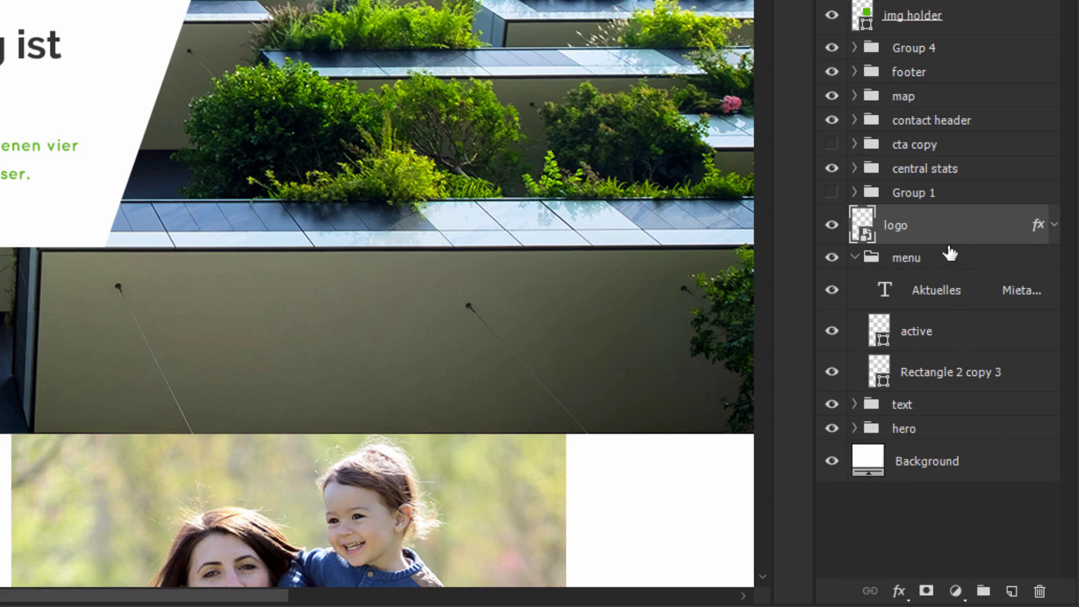
left_click_drag(915, 231, 962, 264)
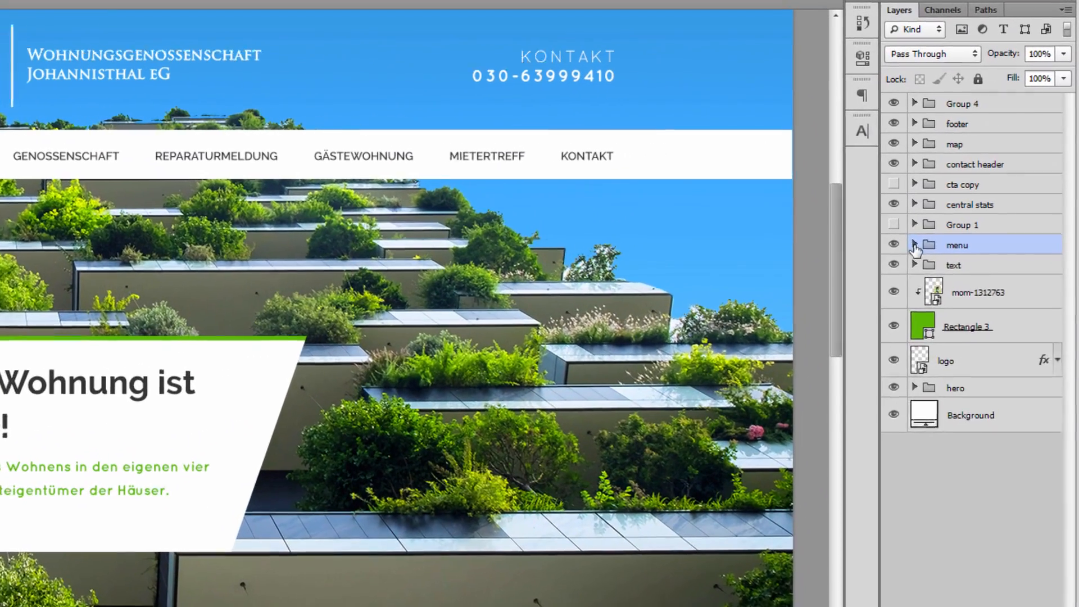
Expand the menu group in the older interface and move the logo layer to the group's bottom, below Rectangle 2 copy 3
left_click(944, 221)
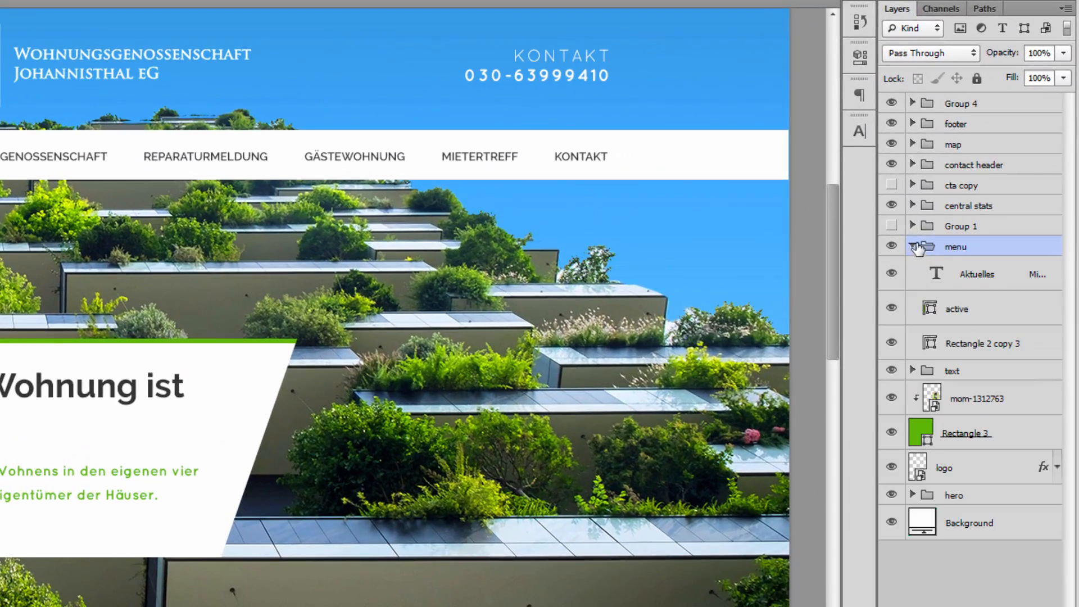
left_click(953, 471)
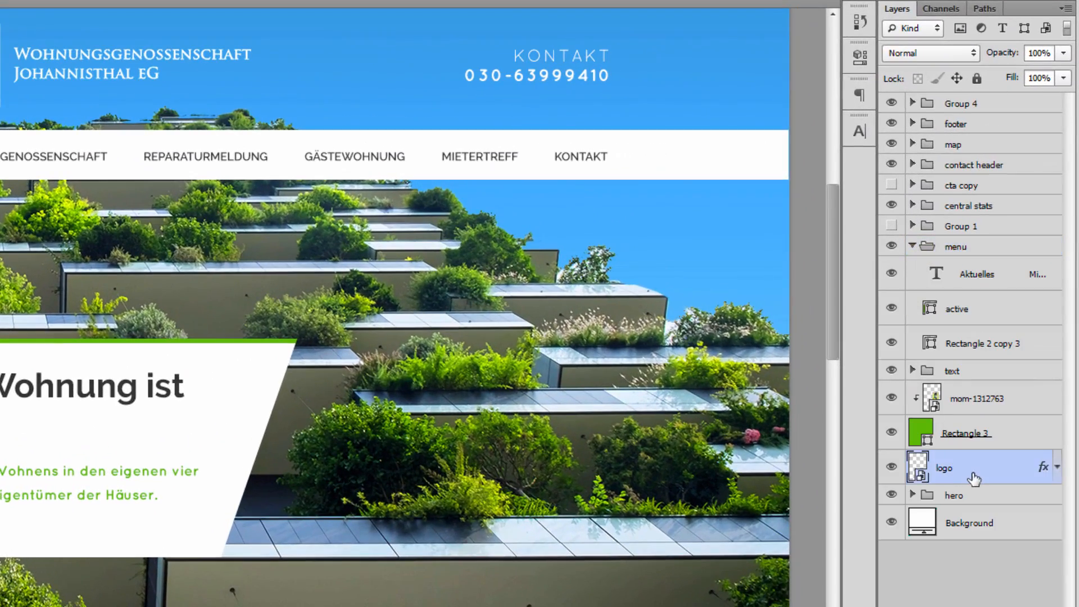
left_click_drag(958, 472, 983, 254)
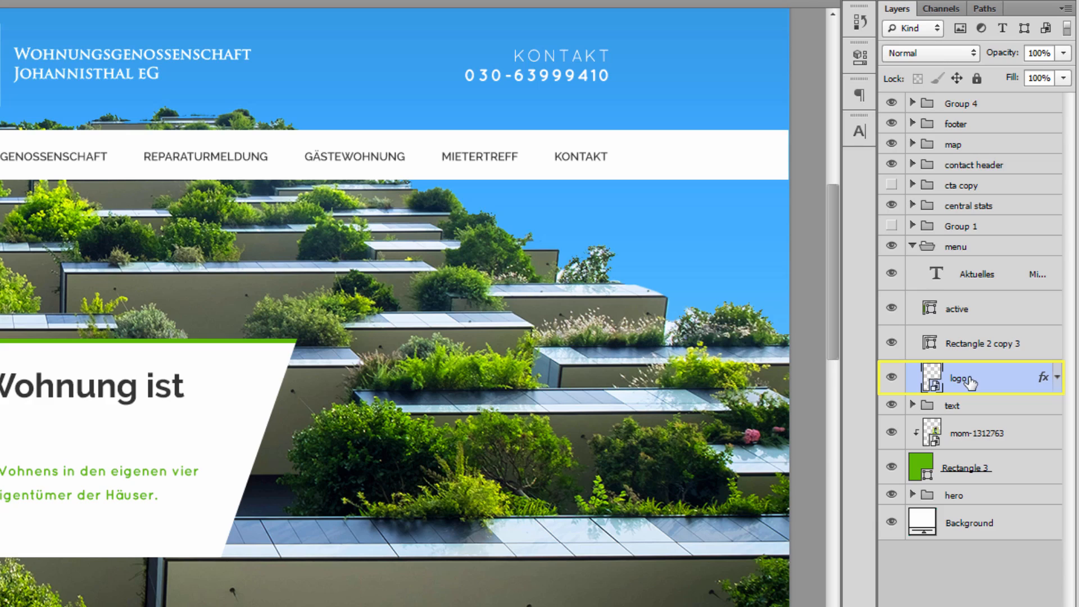
mouse_move(971, 383)
left_mouse_down()
mouse_move(980, 235)
mouse_move(986, 246)
mouse_move(962, 281)
mouse_move(958, 387)
left_mouse_up()
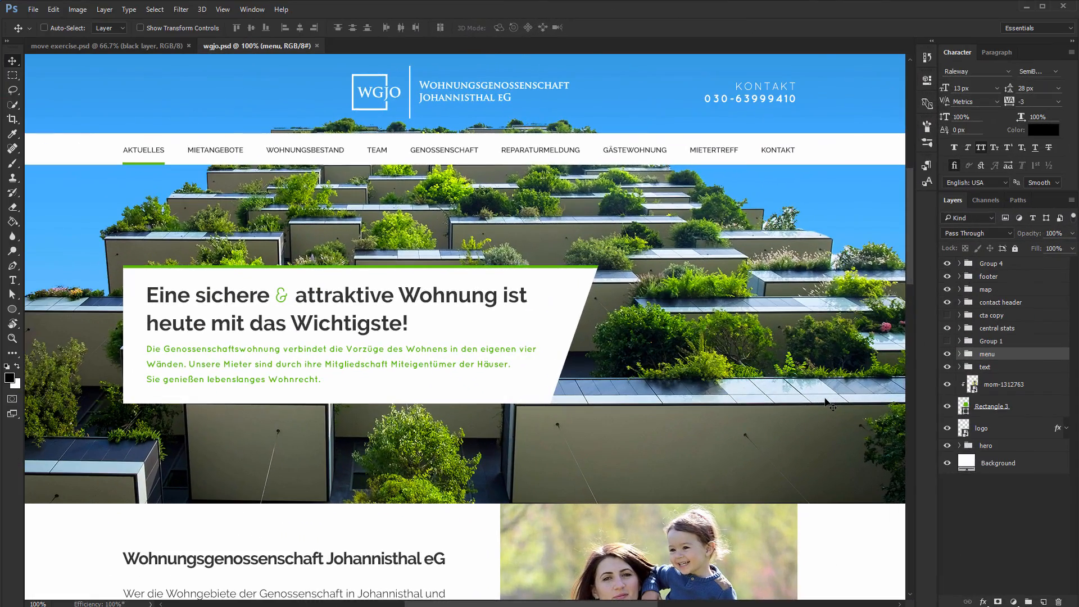
Move the logo layer into the expanded menu group and raise it to the group's top, above the Aktuelles text layer
left_click(992, 429)
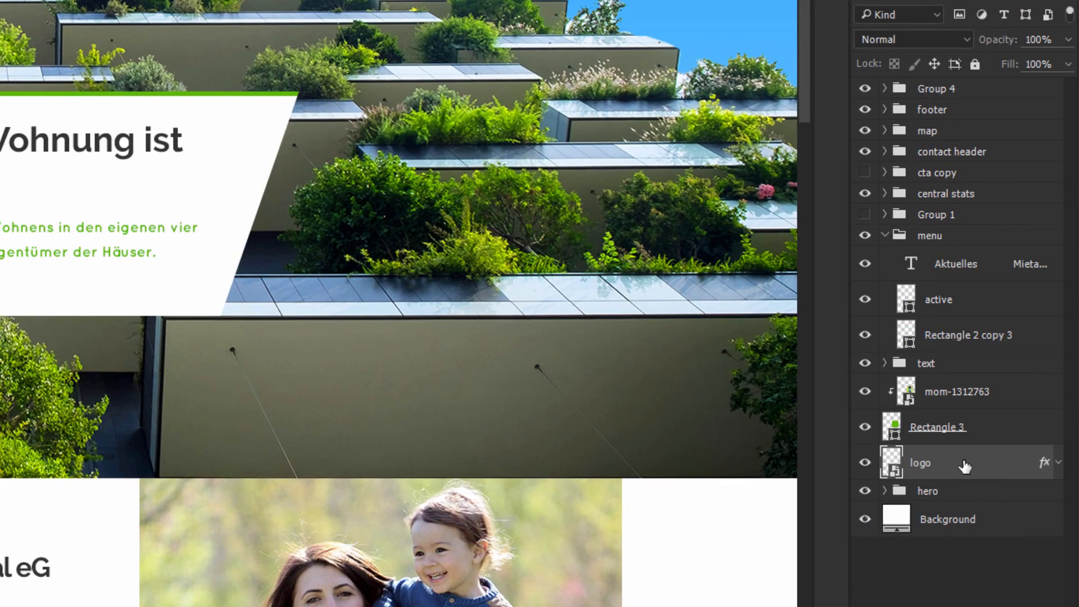
left_click_drag(964, 466, 974, 391)
key("shift")
key("shift")
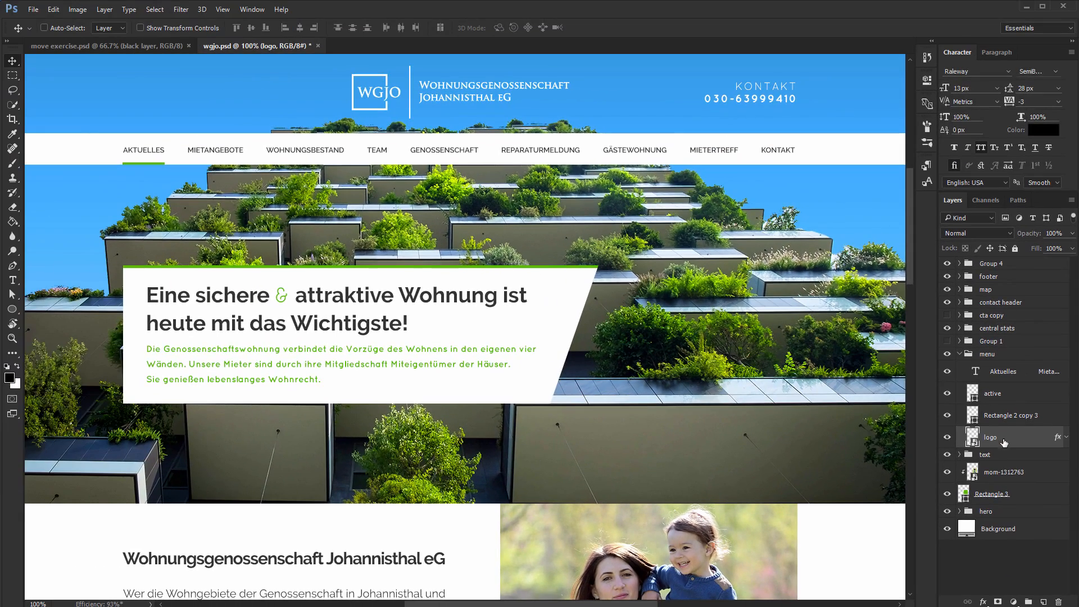
left_click_drag(1004, 442, 1003, 365)
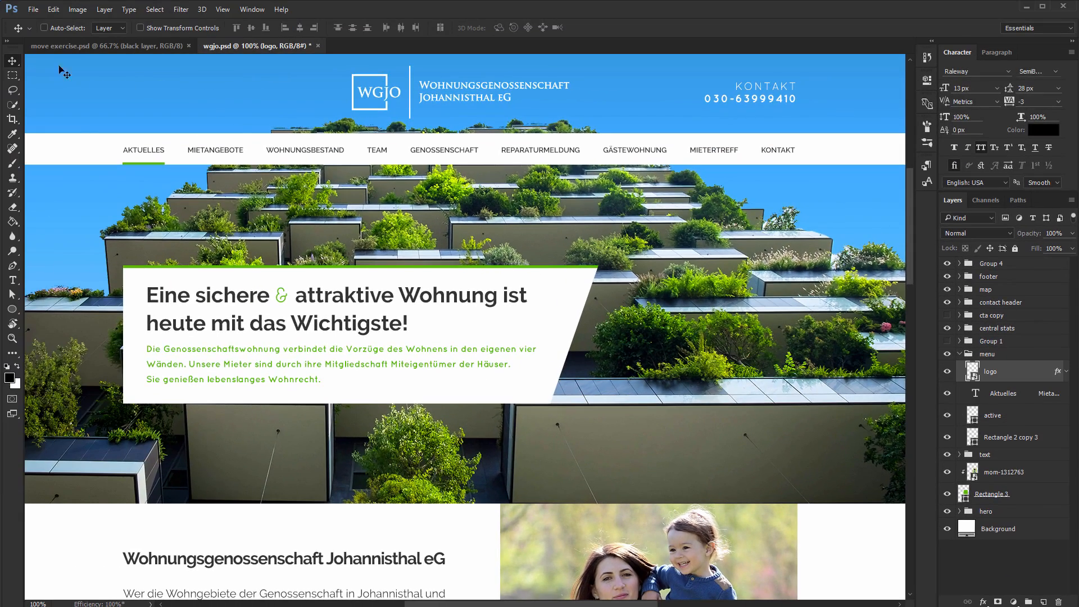
Compare the tools grouped with the Move Tool and choose the Move Tool itself
right_click(14, 63)
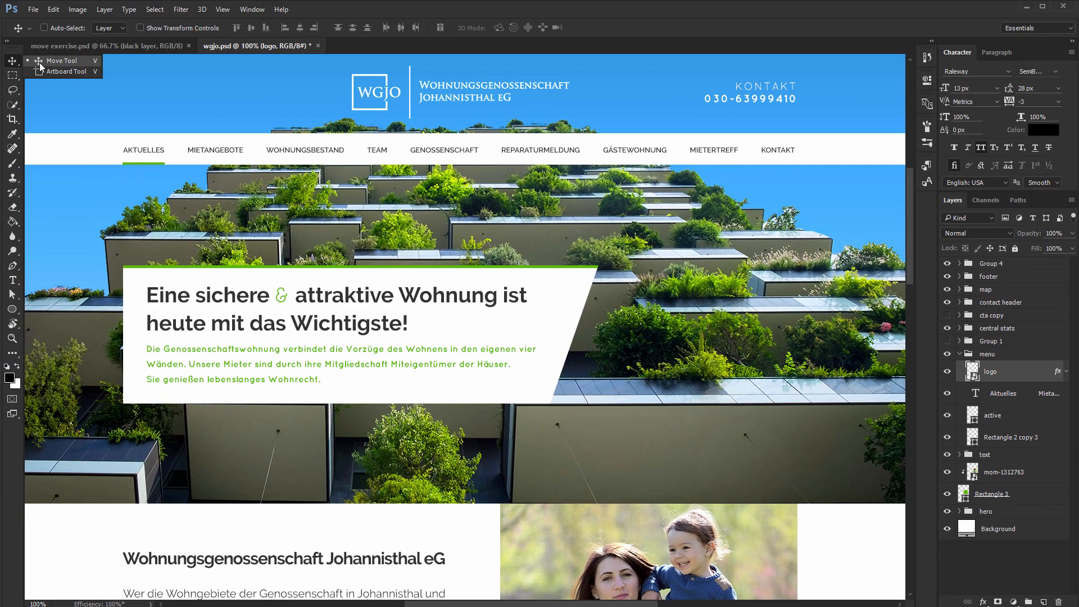
left_click(39, 63)
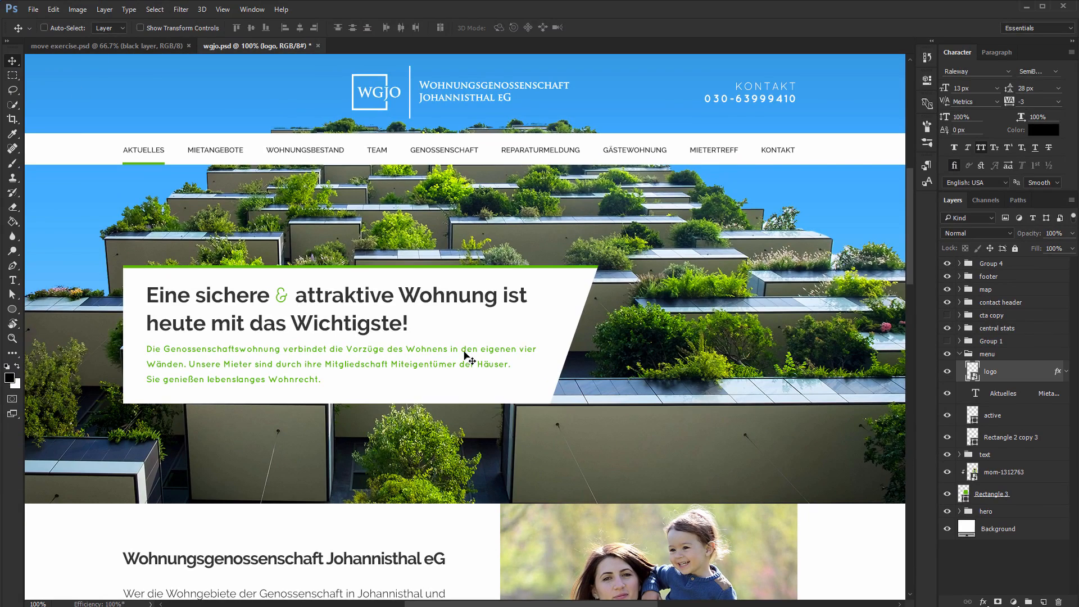
key("v")
scroll(484, 224, "up", 1)
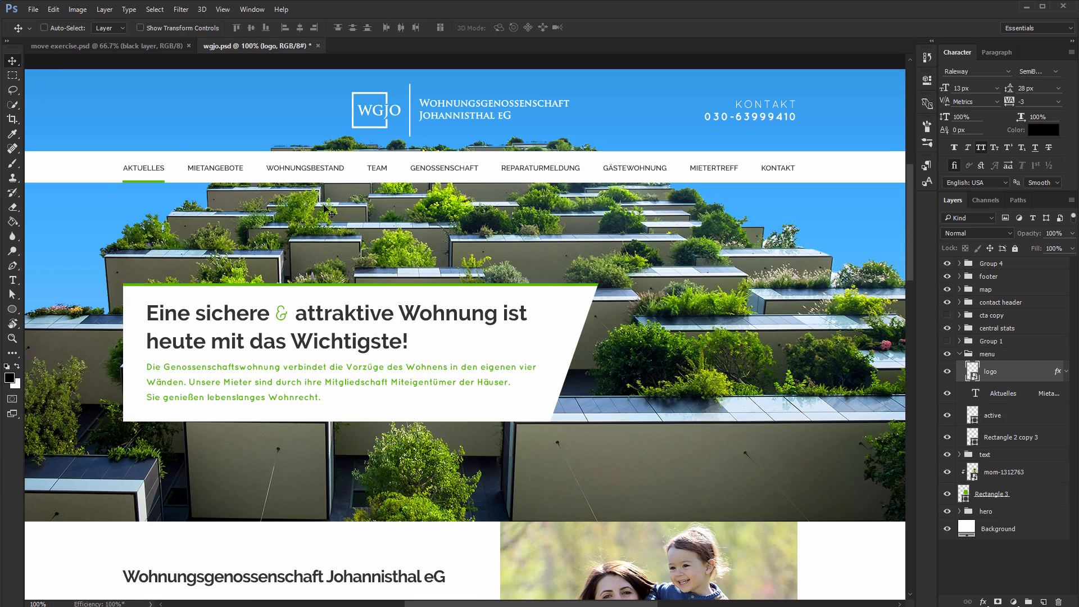
Add a new layer above Group 4 and paint black maple leaves across the hero image with the Brush
left_click(1010, 262)
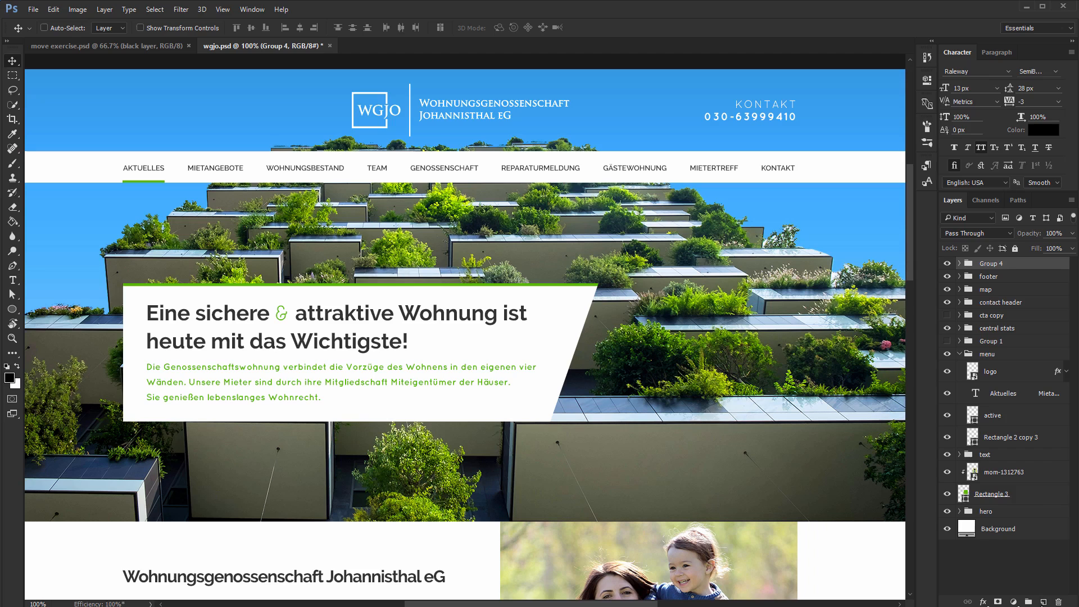
left_click(1043, 601)
key("b")
left_click_drag(140, 337, 427, 292)
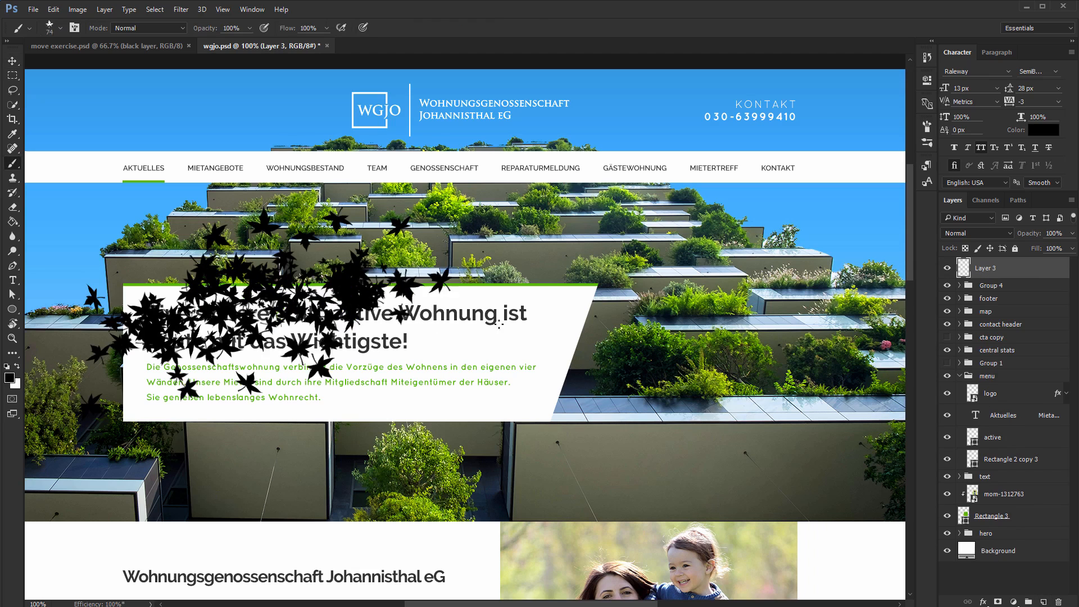
mouse_move(499, 324)
left_mouse_down()
mouse_move(965, 368)
mouse_move(833, 401)
mouse_move(860, 388)
left_mouse_up()
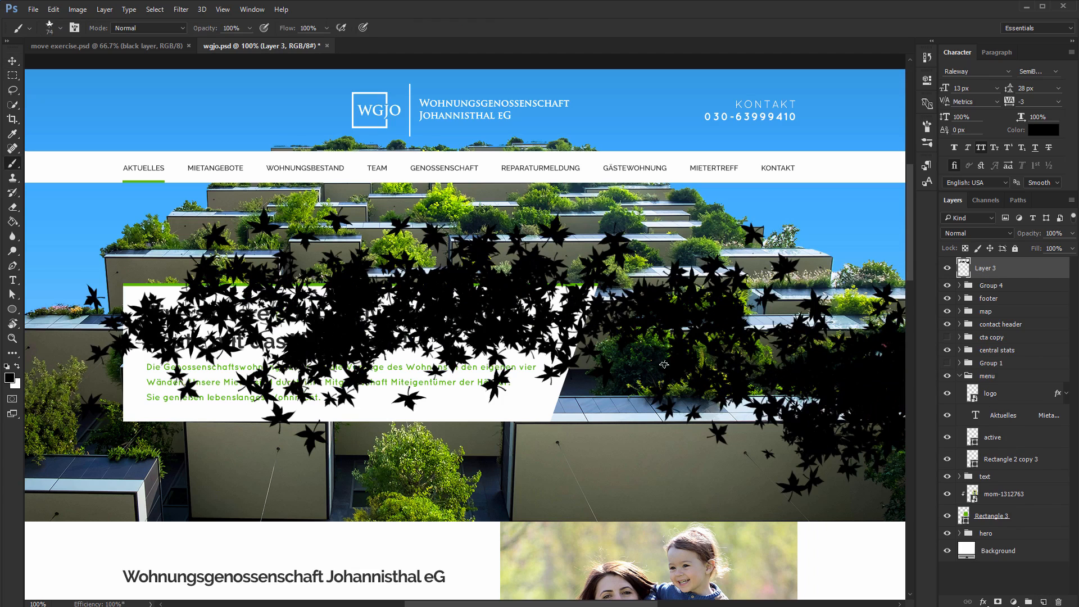
Alternate between temporarily moving the painted leaves and brushing more onto the new layer, and delete that layer
key("ctrl")
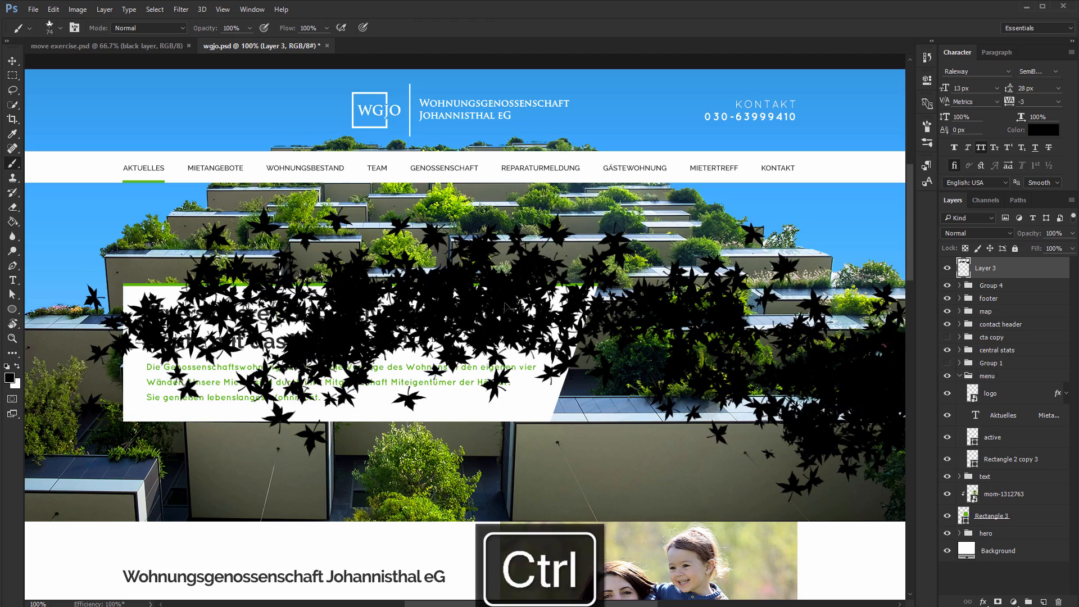
left_click_drag(506, 306, 312, 245)
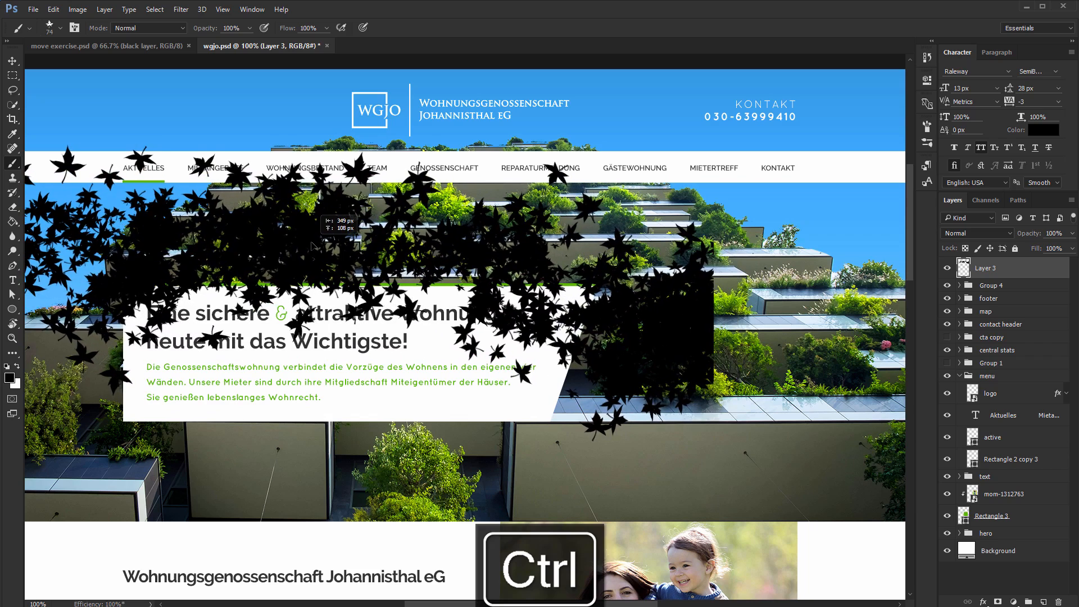
mouse_move(281, 387)
left_mouse_down()
mouse_move(511, 438)
mouse_move(868, 413)
mouse_move(764, 376)
mouse_move(741, 241)
mouse_move(674, 191)
left_mouse_up()
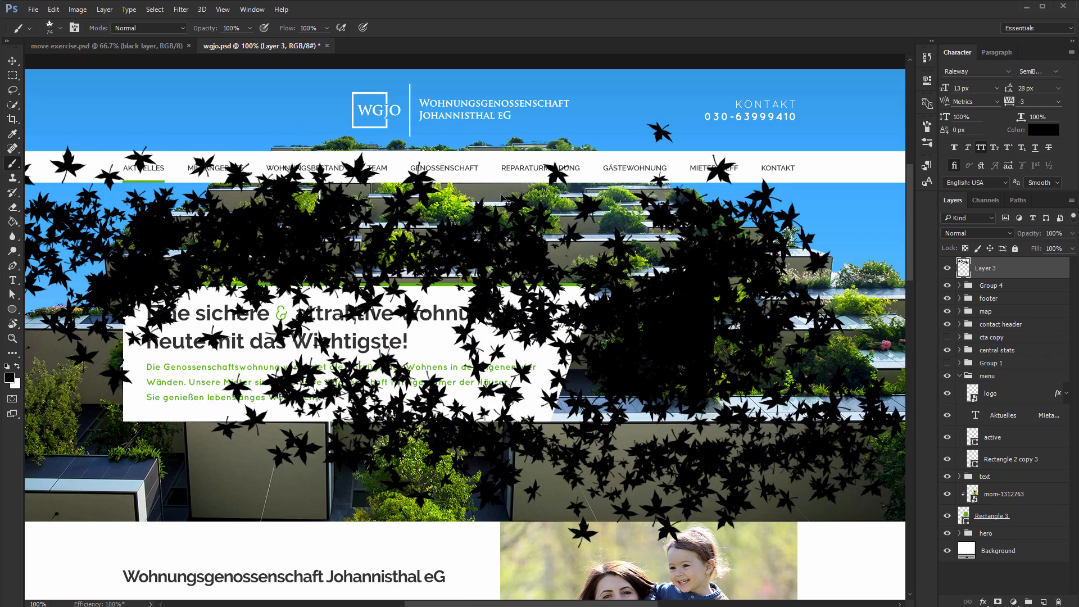
left_click_drag(505, 202, 531, 253)
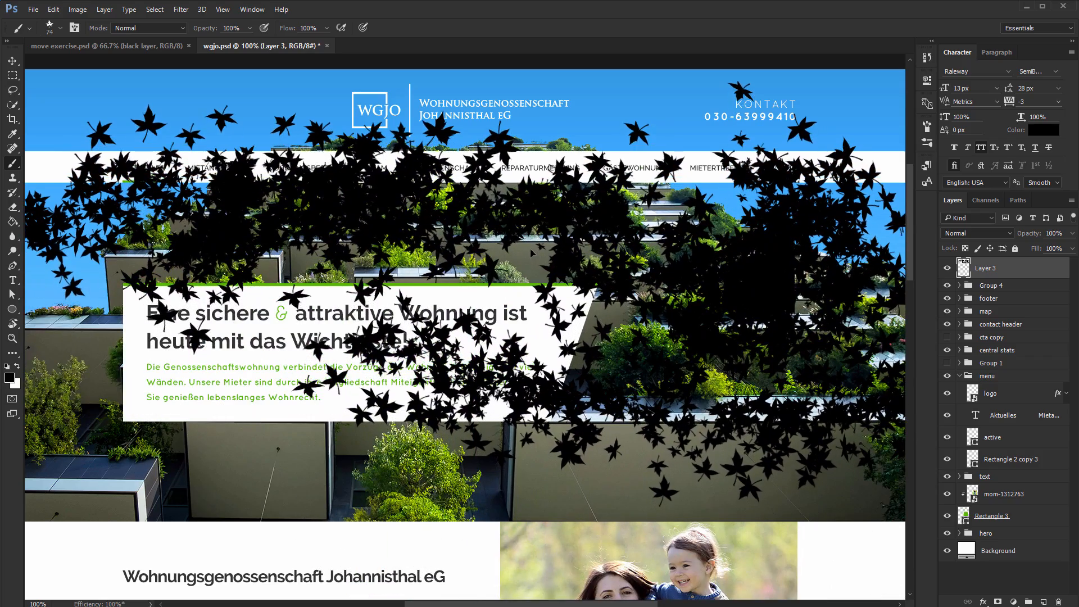
key("Delete")
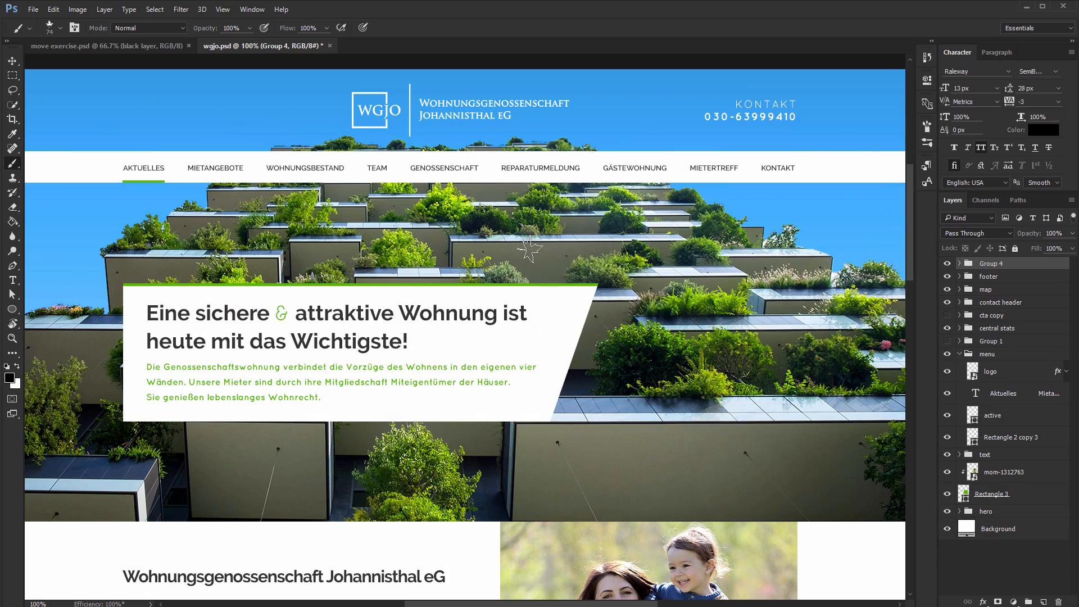
With the Move Tool, select the hero heading text layer and the menu text layer directly from the canvas
key("v")
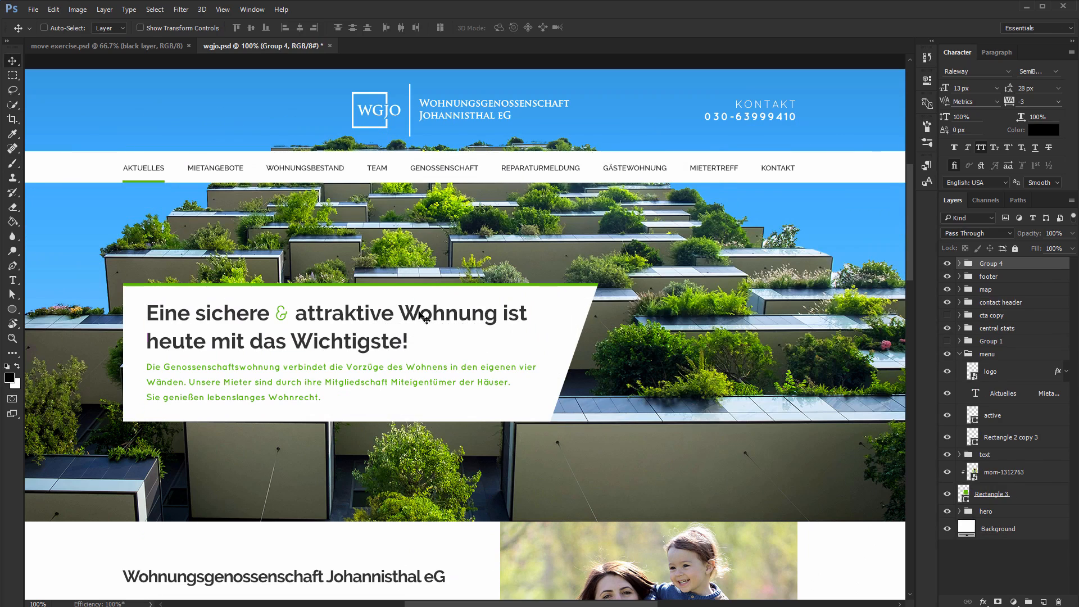
mouse_move(395, 302)
left_mouse_down()
mouse_move(405, 264)
mouse_move(395, 302)
left_mouse_up()
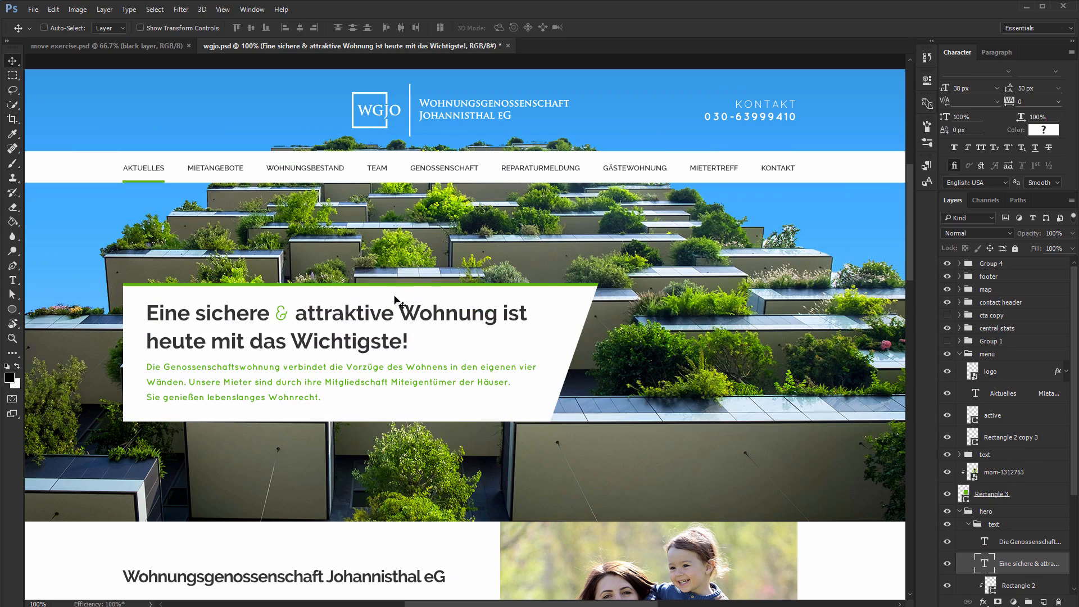
left_click(385, 171, "ctrl")
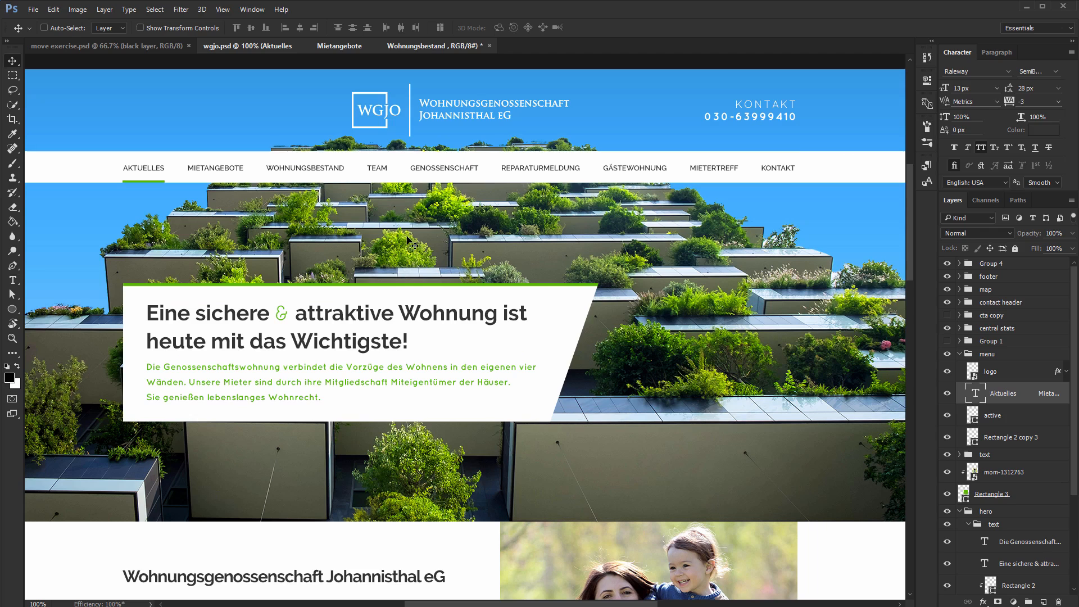
Select the white base shape behind the hero text, place a duplicate up and to the right, and undo it
left_click(537, 348, "ctrl")
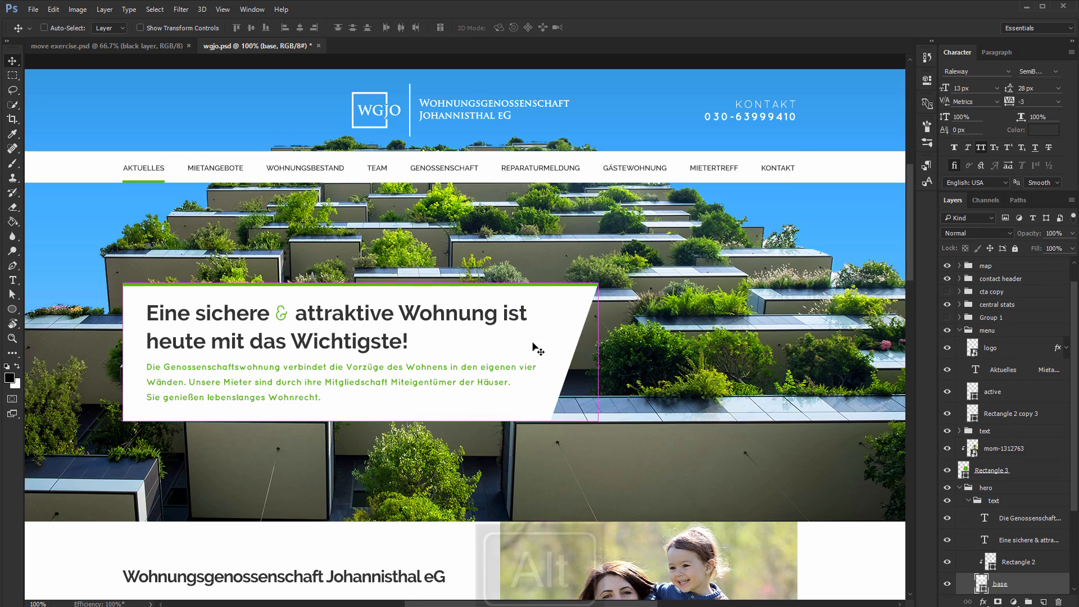
left_click_drag(535, 350, 783, 205)
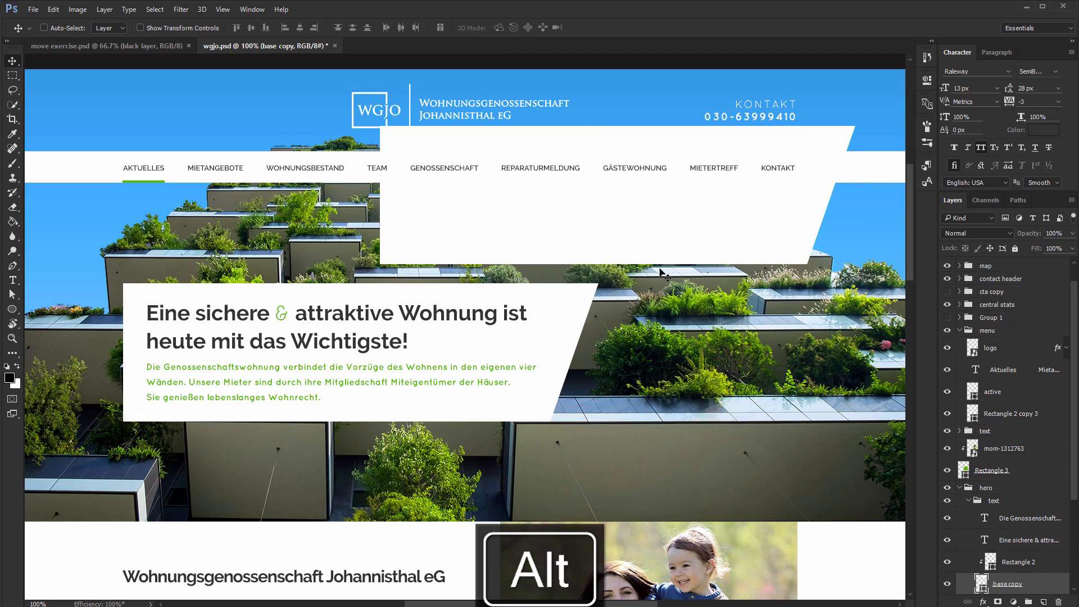
key("ctrl+z")
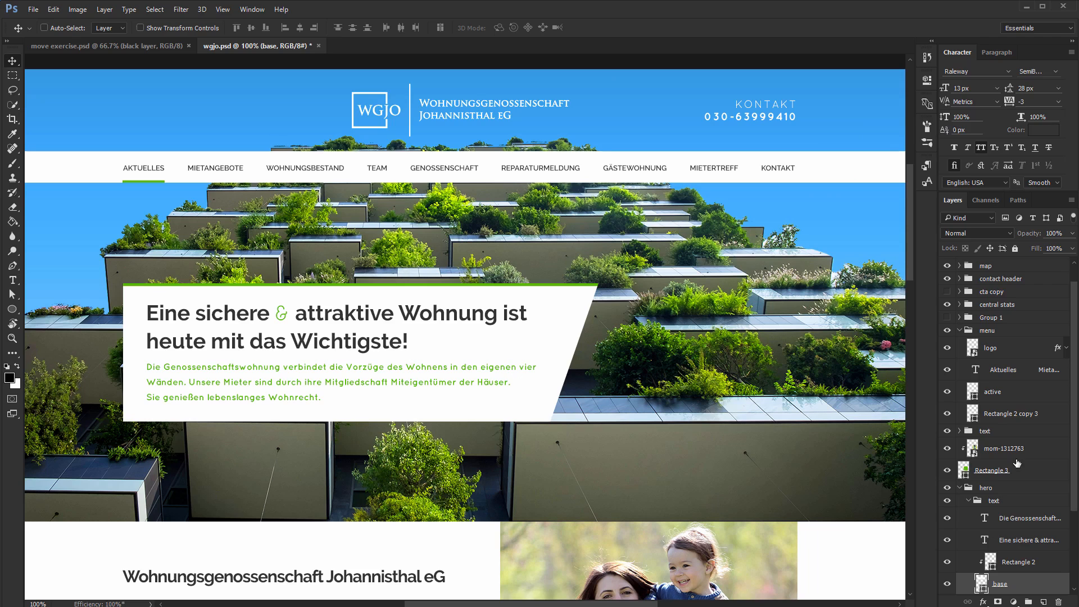
Select the text group inside the hero group and move it horizontally a little to the right
left_click(1009, 504)
left_click_drag(409, 376, 470, 437)
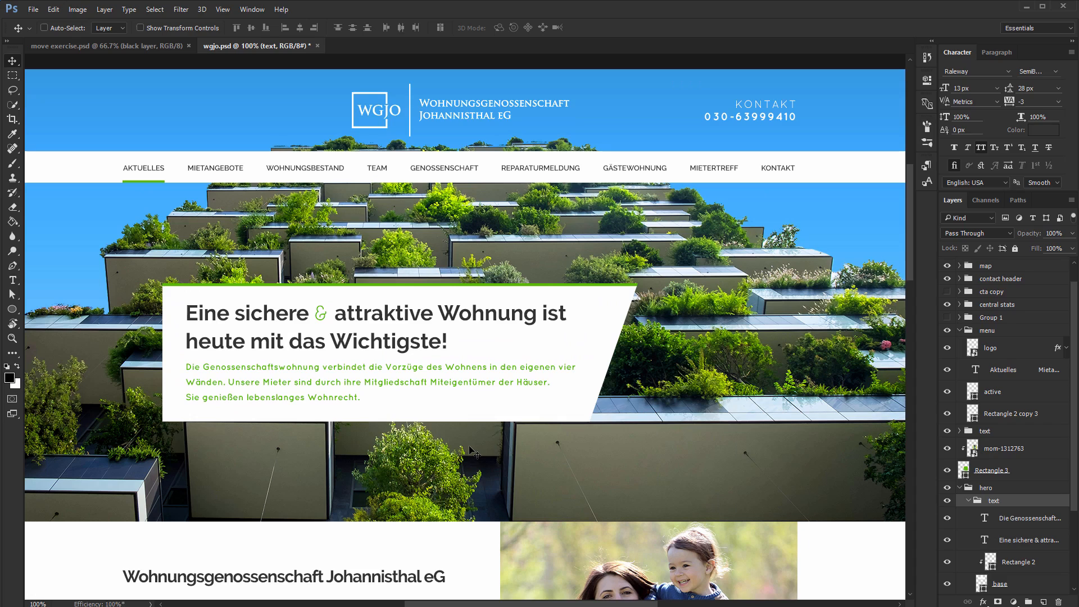
Switch to move exercise.psd and move the blue bg square slightly right and the main sky circle slightly left
left_click(140, 47)
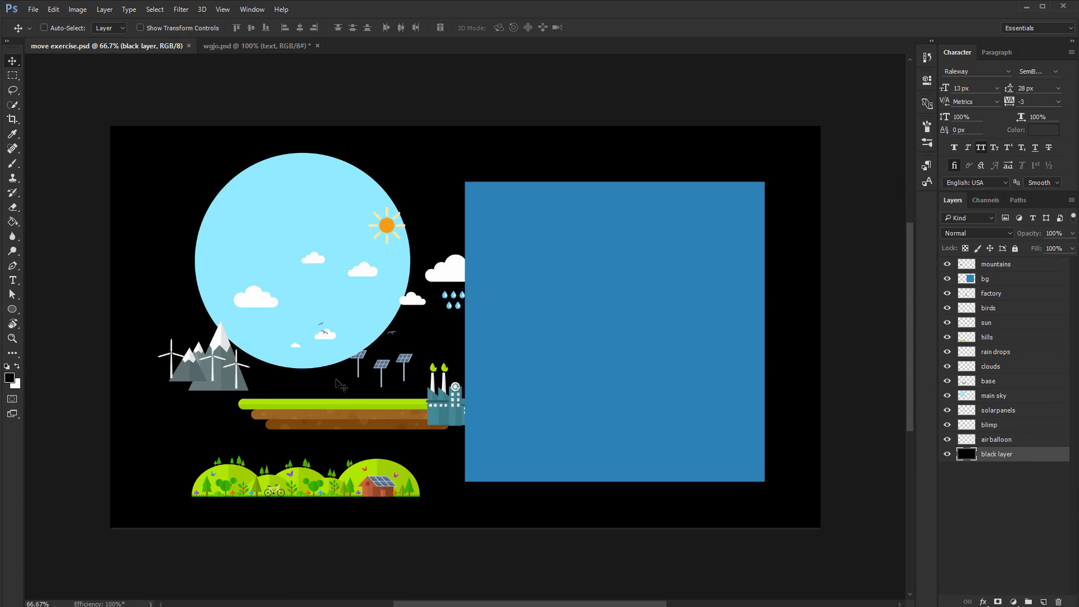
key("ctrl+plus")
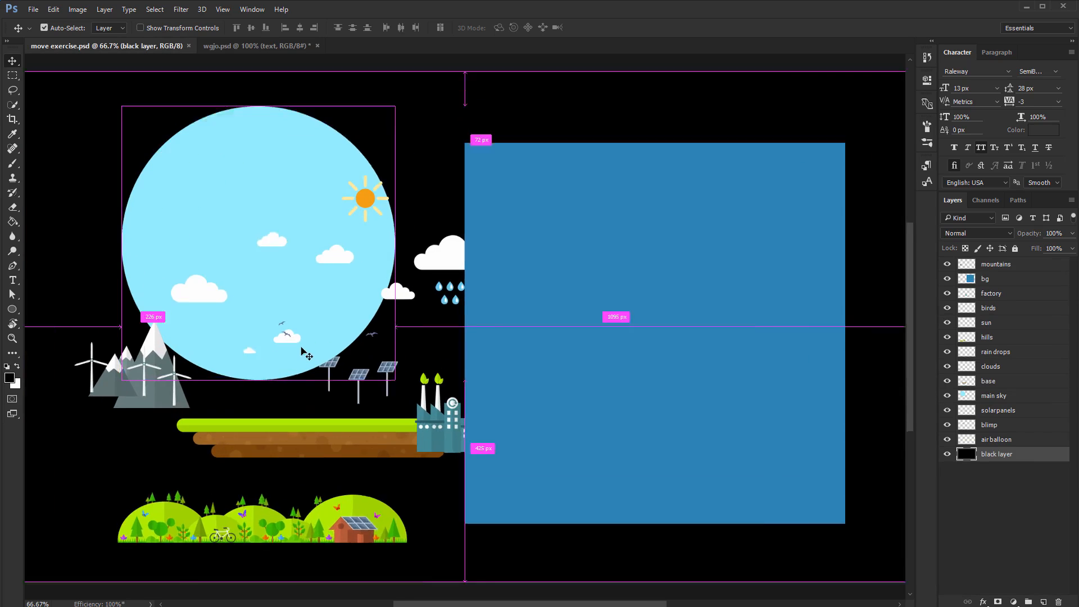
left_click_drag(313, 337, 302, 303)
left_click_drag(608, 346, 634, 338)
left_click_drag(303, 252, 260, 261)
View the solved exercise image in ACDSee Quick View and return to Photoshop to shift the main sky circle slightly up and right
left_click(292, 605)
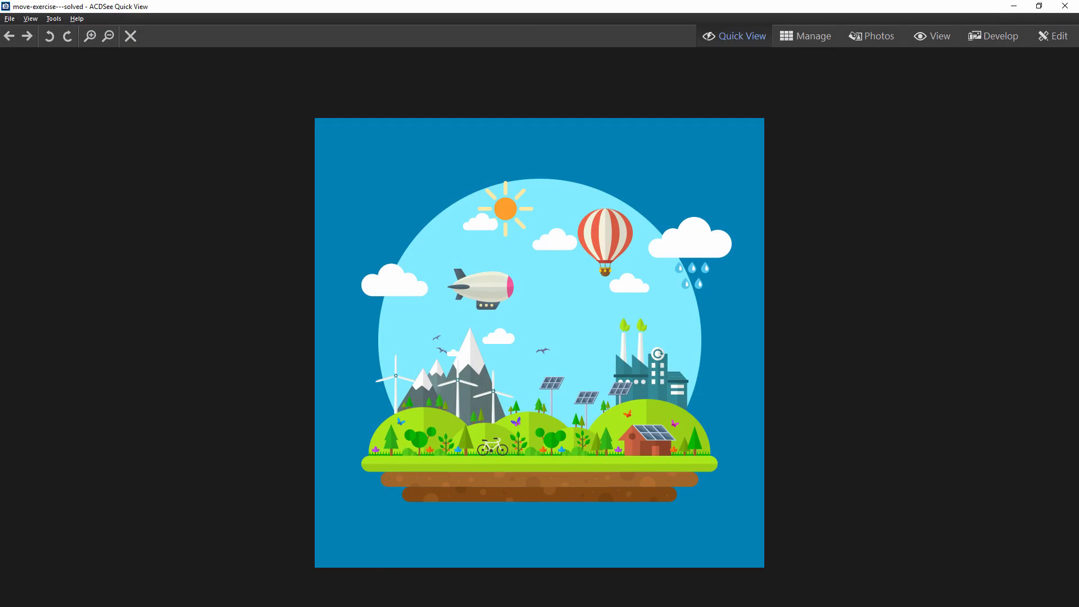
key("alt+Tab")
mouse_move(305, 260)
left_mouse_down()
mouse_move(393, 332)
mouse_move(202, 210)
mouse_move(316, 250)
left_mouse_up()
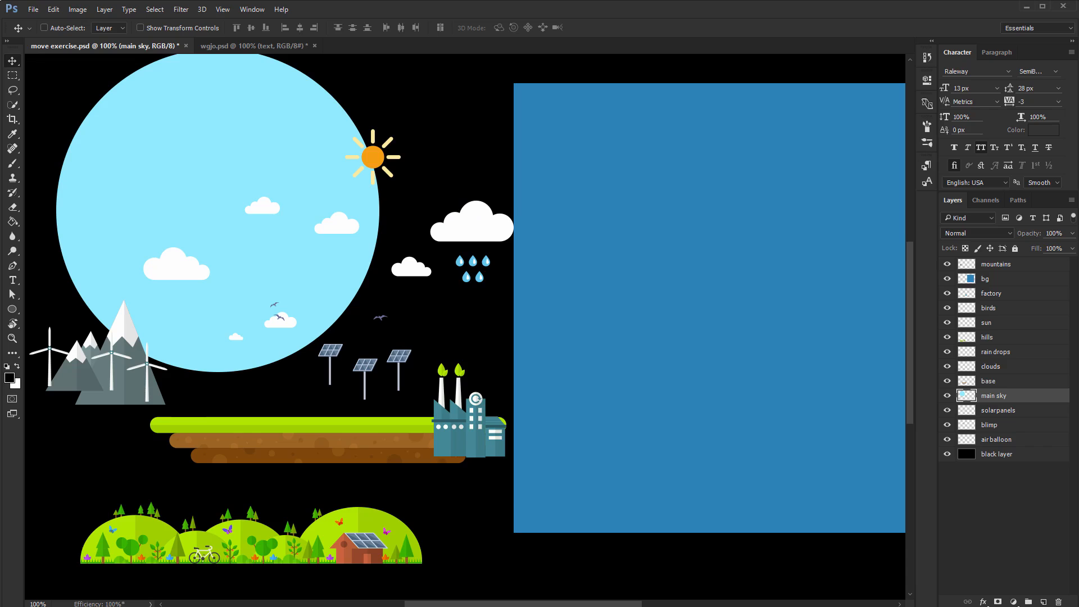
scroll(281, 518, "up", 2)
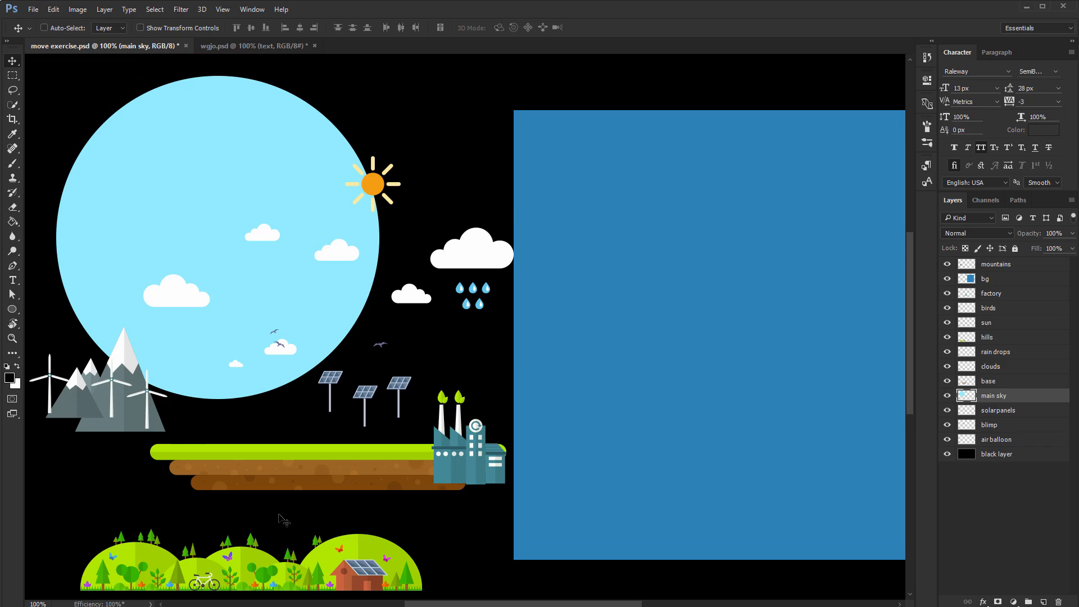